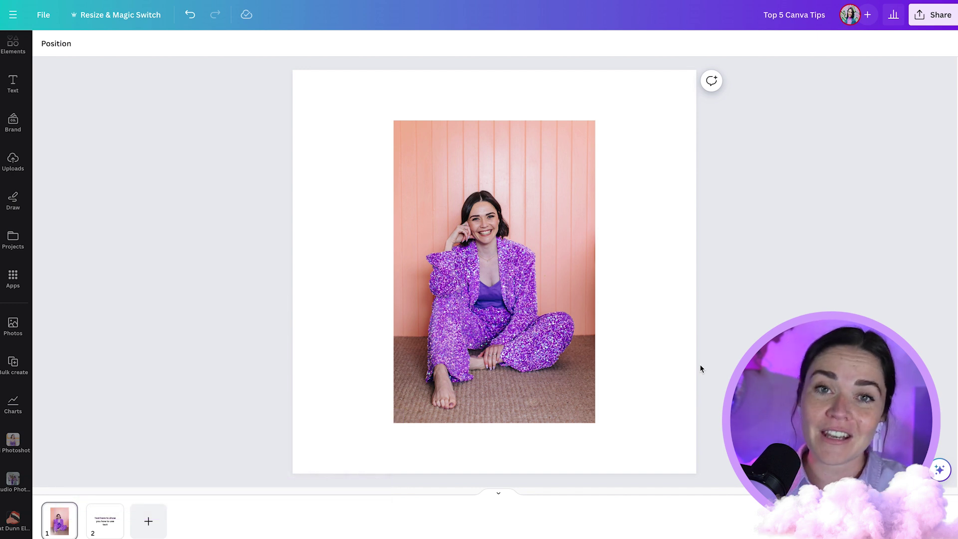
Select the page 1 portrait photo and bring up its Edit photo tools
{"action": "left_click", "coordinate": [528, 246]}
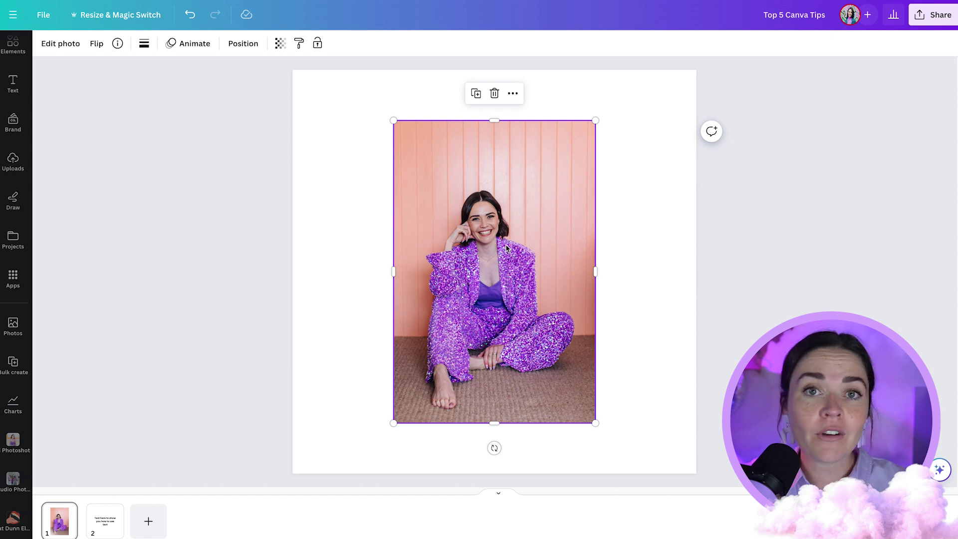
{"action": "left_click", "coordinate": [59, 44]}
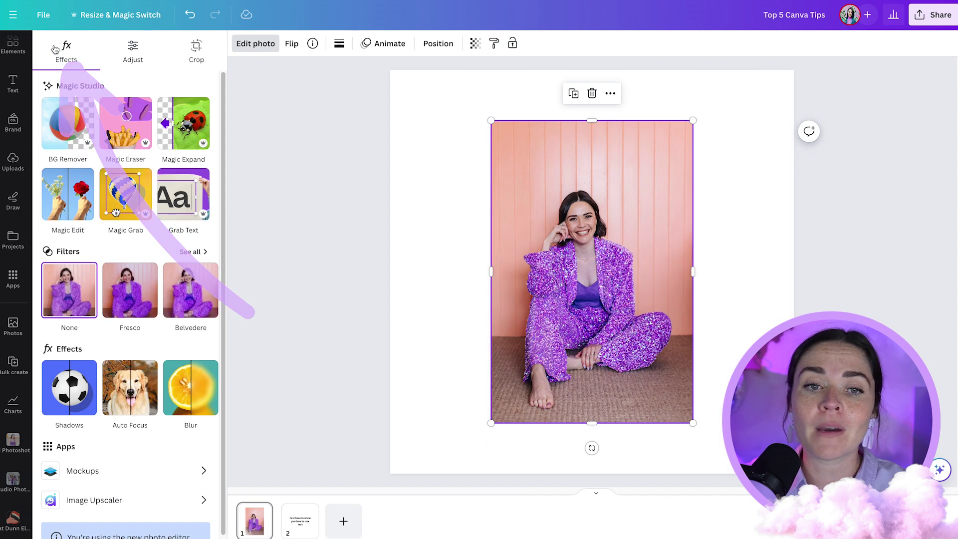
{"action": "left_click", "coordinate": [185, 141]}
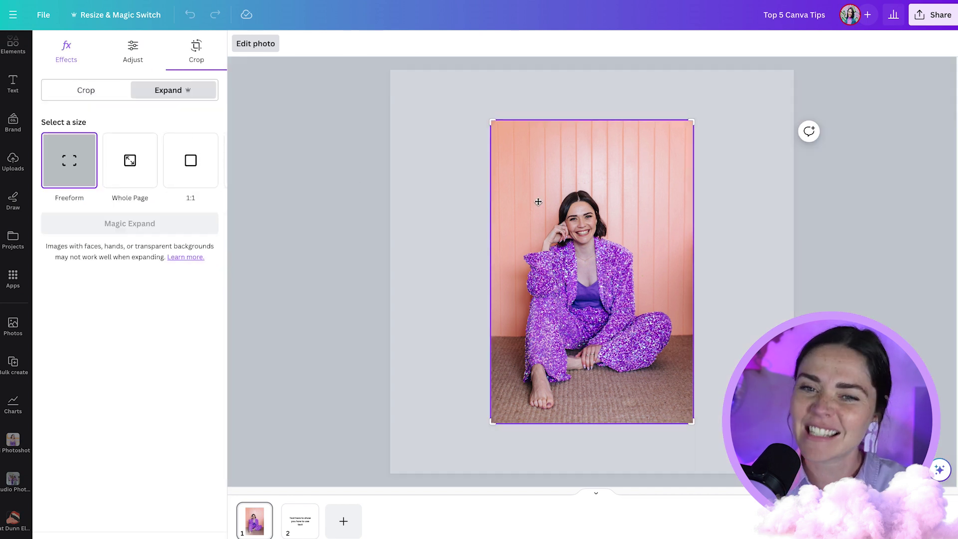
{"action": "left_click_drag", "start_coordinate": [484, 121], "coordinate": [417, 96]}
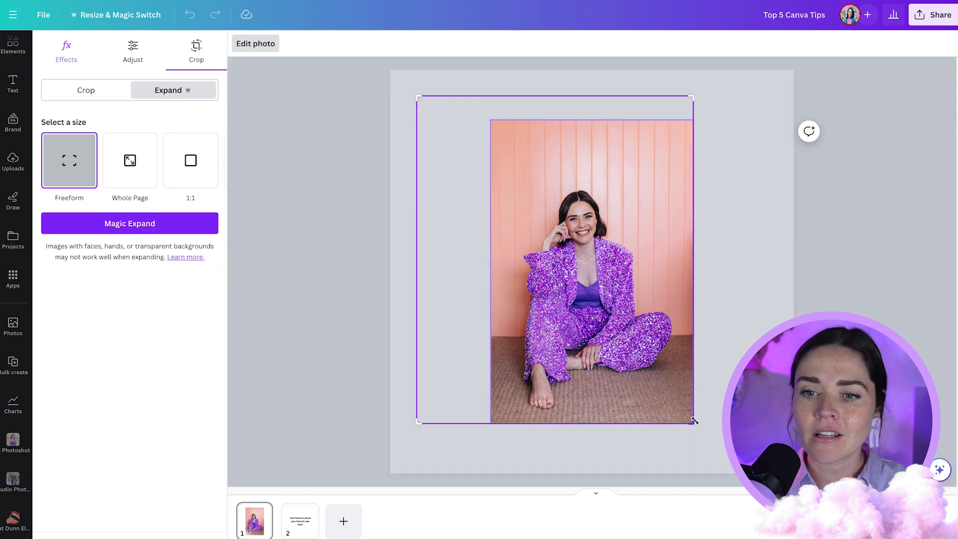
{"action": "left_click_drag", "start_coordinate": [694, 421], "coordinate": [782, 422]}
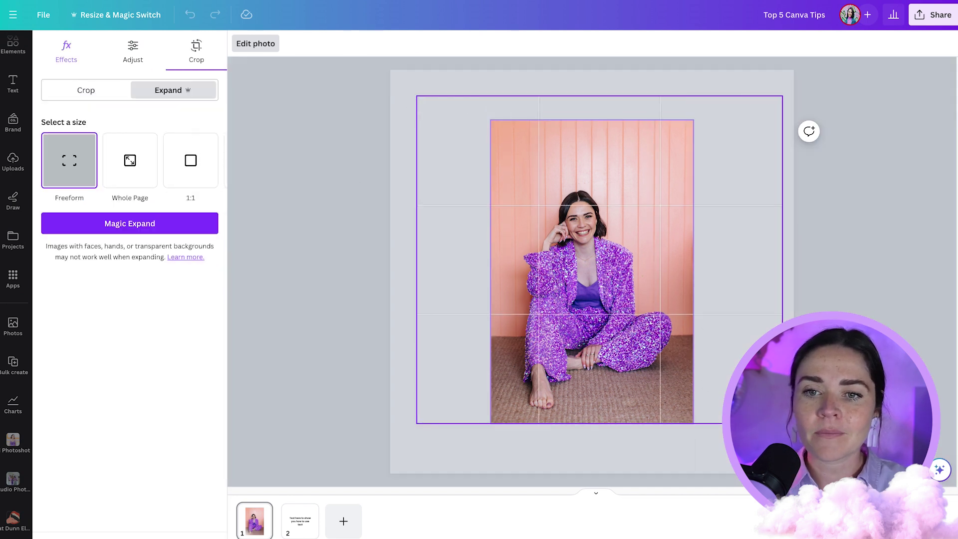
{"action": "left_click", "coordinate": [190, 223]}
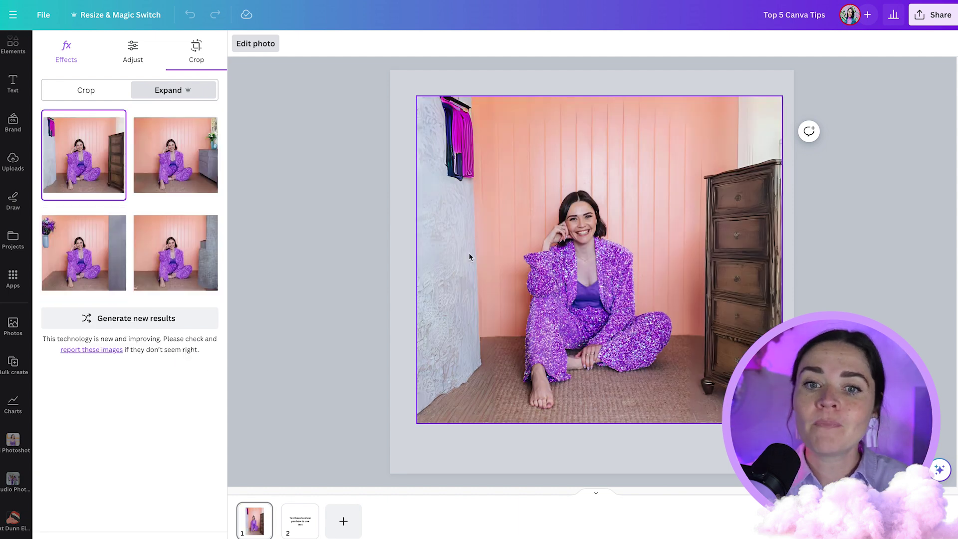
{"action": "left_click", "coordinate": [182, 160]}
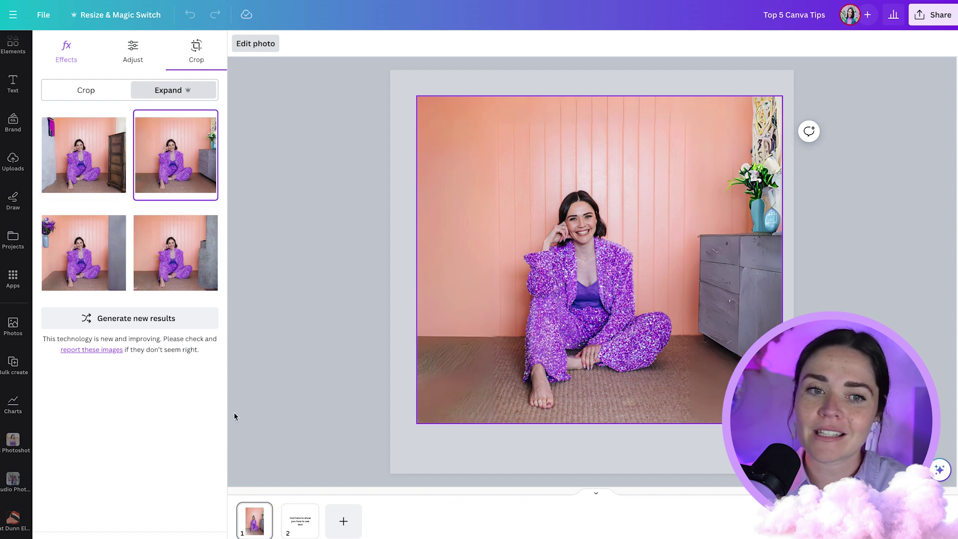
{"action": "key", "text": "Escape"}
Cut the woman out with Magic Grab and shrink her toward the backdrop's lower right
{"action": "double_click", "coordinate": [439, 262]}
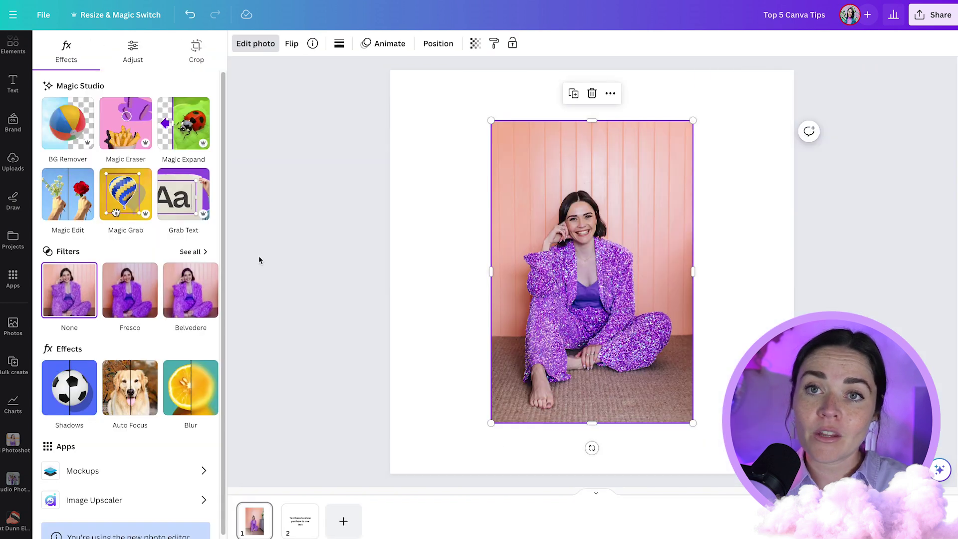
{"action": "left_click", "coordinate": [137, 202]}
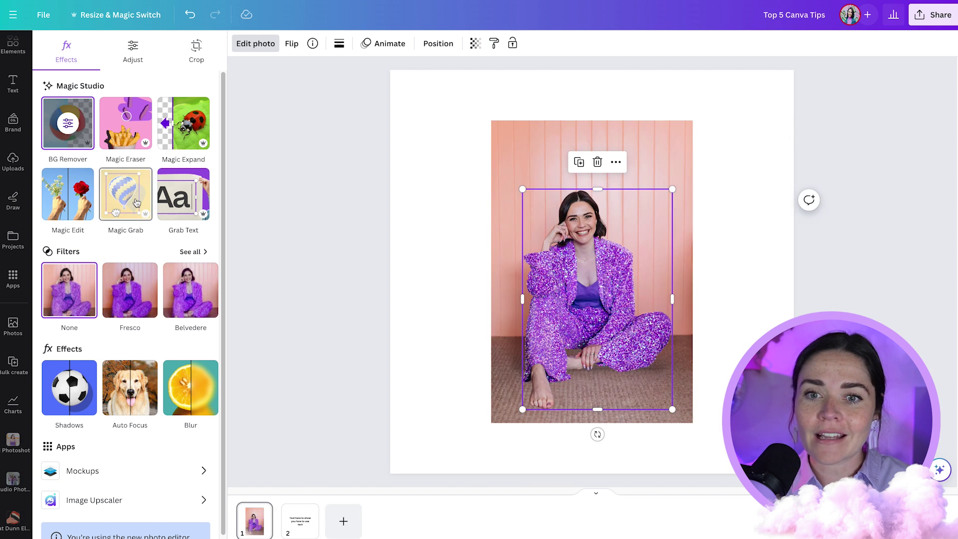
{"action": "left_click_drag", "start_coordinate": [585, 343], "coordinate": [714, 343]}
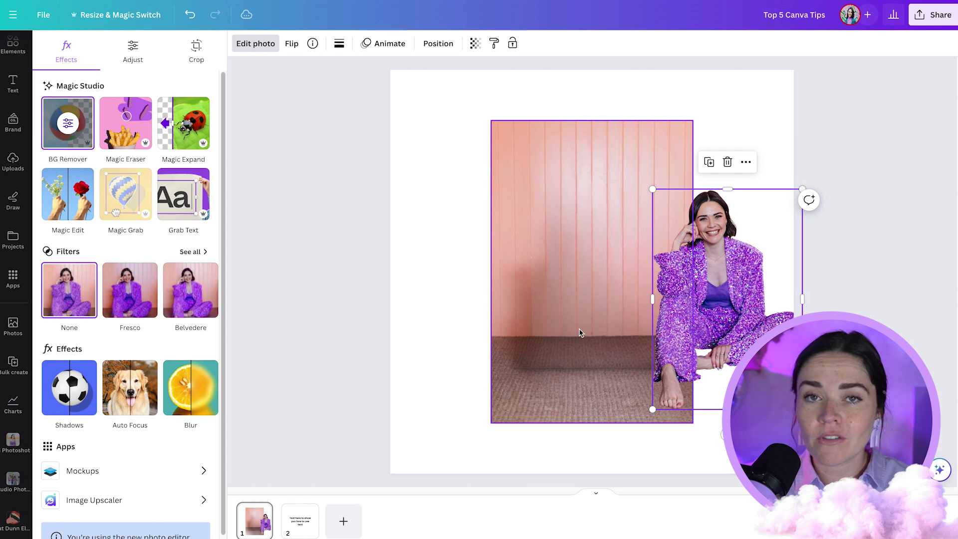
{"action": "left_click_drag", "start_coordinate": [714, 334], "coordinate": [548, 348]}
{"action": "left_click_drag", "start_coordinate": [638, 201], "coordinate": [684, 132]}
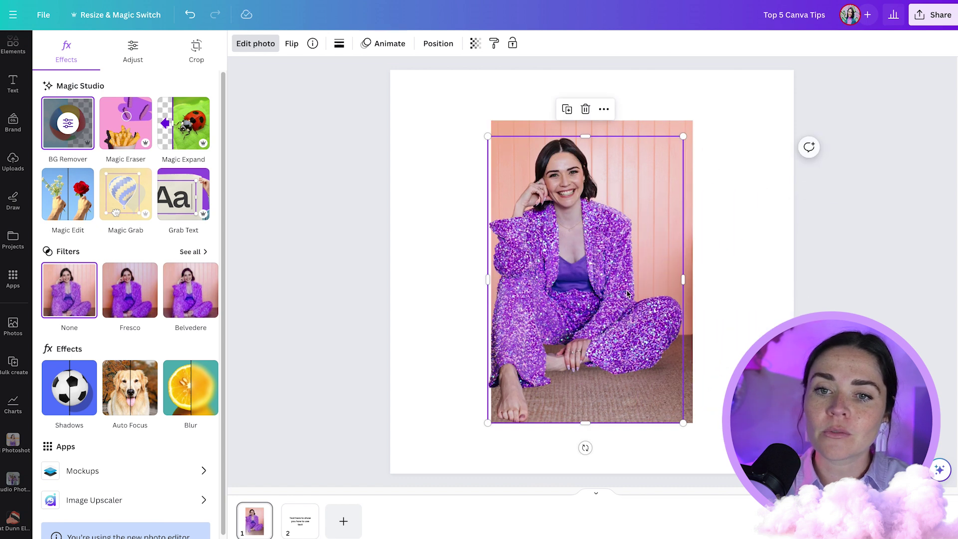
{"action": "left_click_drag", "start_coordinate": [629, 288], "coordinate": [605, 319]}
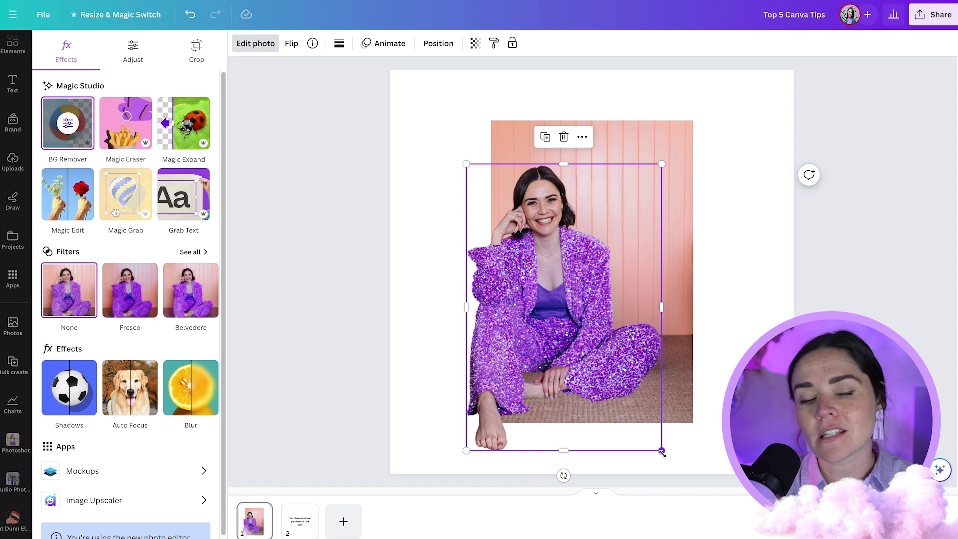
{"action": "left_click_drag", "start_coordinate": [662, 450], "coordinate": [591, 348]}
{"action": "left_click_drag", "start_coordinate": [505, 269], "coordinate": [539, 339]}
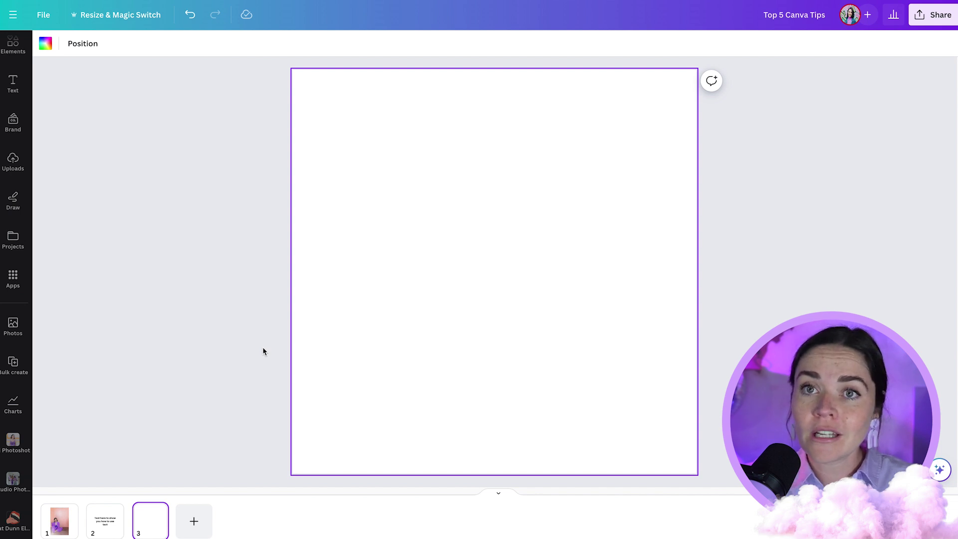
Add a rectangle with R and resize it near the centre of page 3
{"action": "key", "text": "r"}
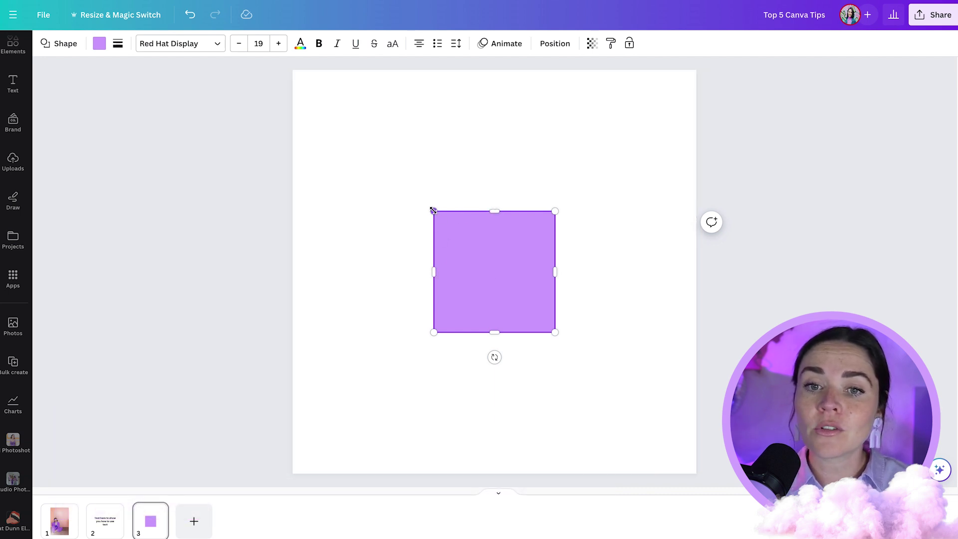
{"action": "mouse_move", "coordinate": [433, 210]}
{"action": "left_mouse_down"}
{"action": "mouse_move", "coordinate": [367, 148]}
{"action": "mouse_move", "coordinate": [312, 231]}
{"action": "mouse_move", "coordinate": [434, 210]}
{"action": "left_mouse_up"}
{"action": "left_click_drag", "start_coordinate": [496, 208], "coordinate": [505, 102]}
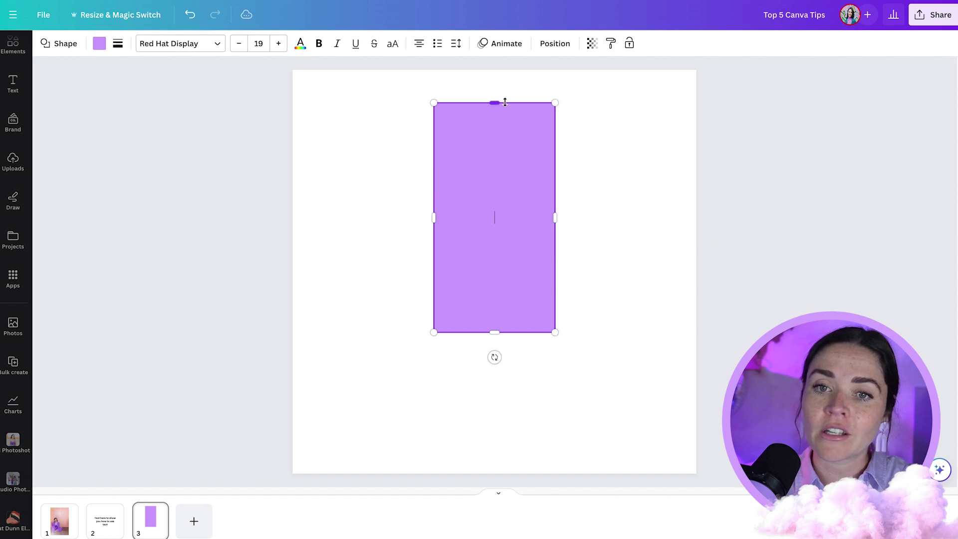
{"action": "left_click_drag", "start_coordinate": [554, 217], "coordinate": [709, 217]}
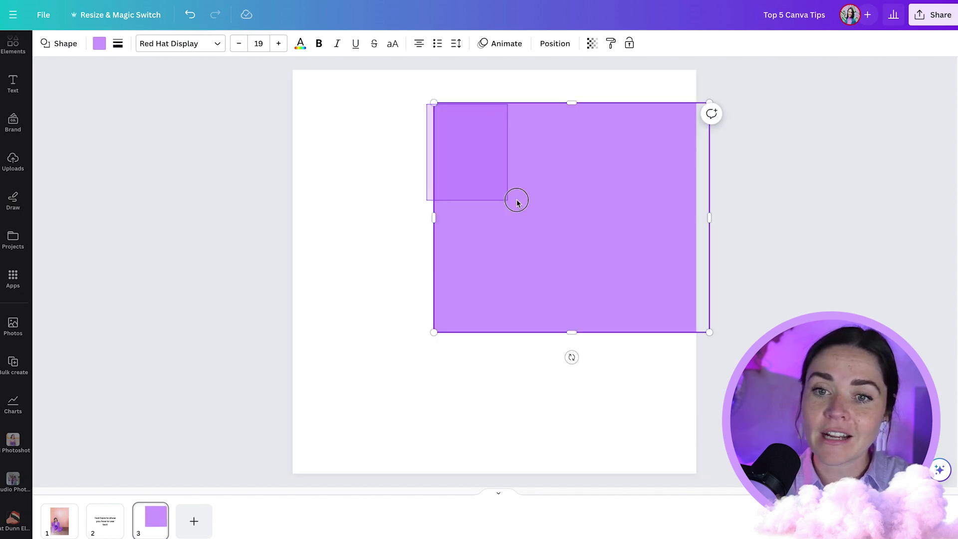
{"action": "left_click_drag", "start_coordinate": [434, 103], "coordinate": [515, 169]}
{"action": "left_click_drag", "start_coordinate": [599, 242], "coordinate": [477, 242]}
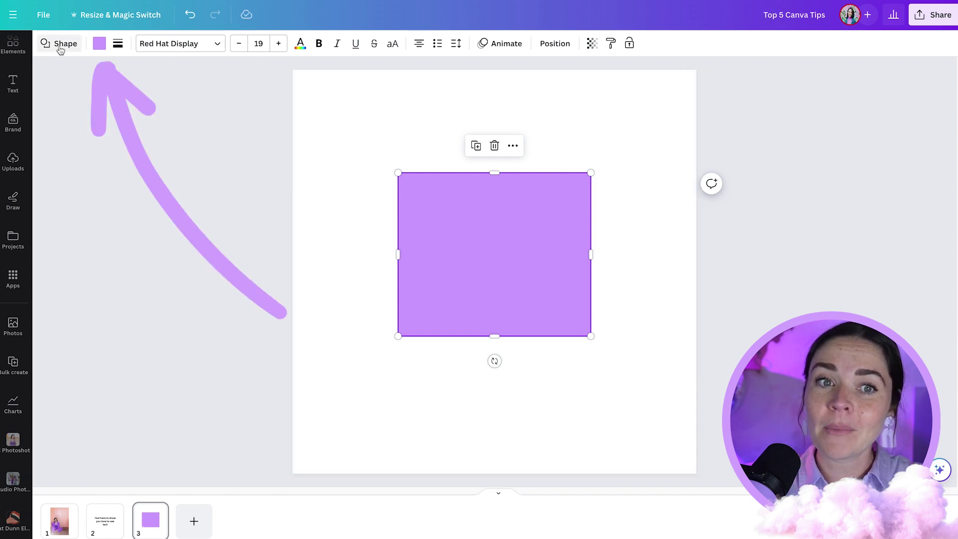
Fill the rectangle pink and give it a thicker solid border
{"action": "left_click", "coordinate": [100, 45]}
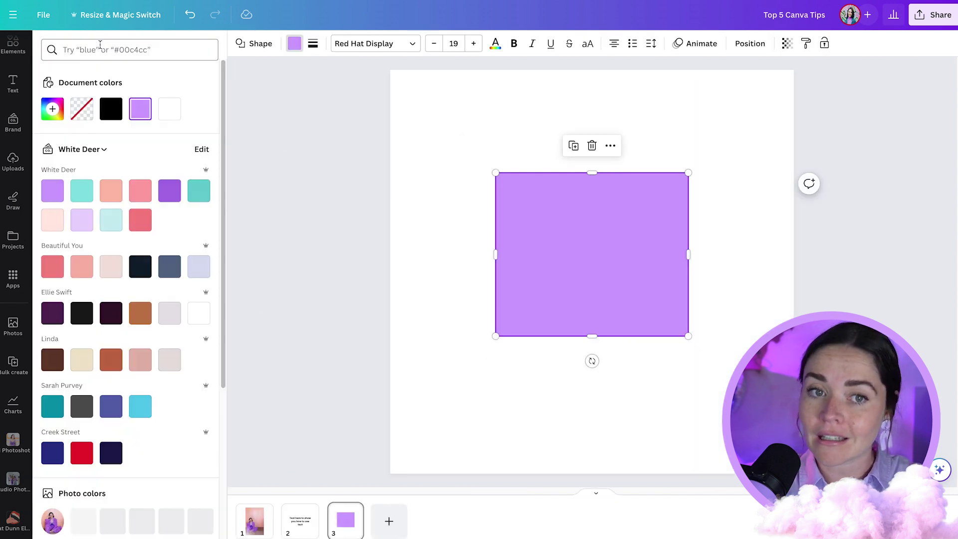
{"action": "left_click", "coordinate": [140, 197]}
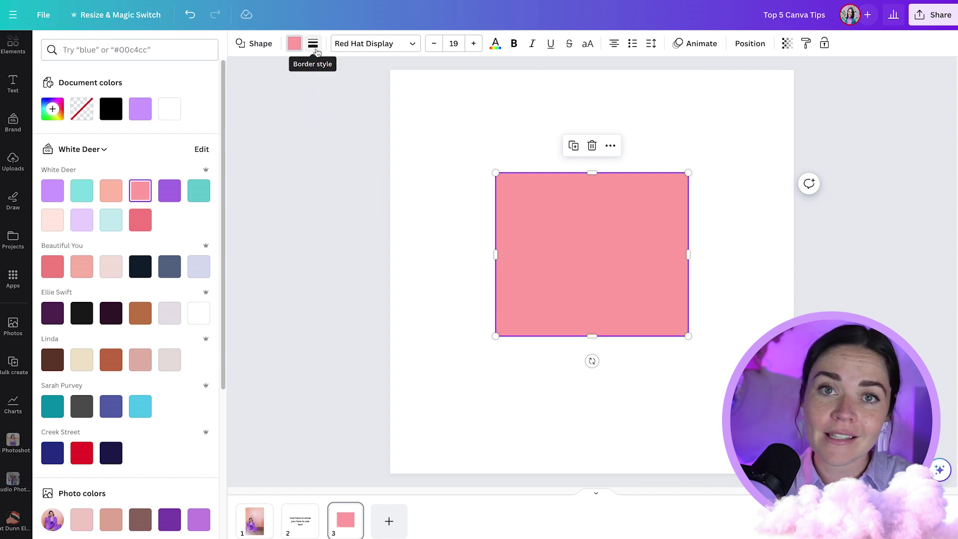
{"action": "left_click", "coordinate": [314, 44]}
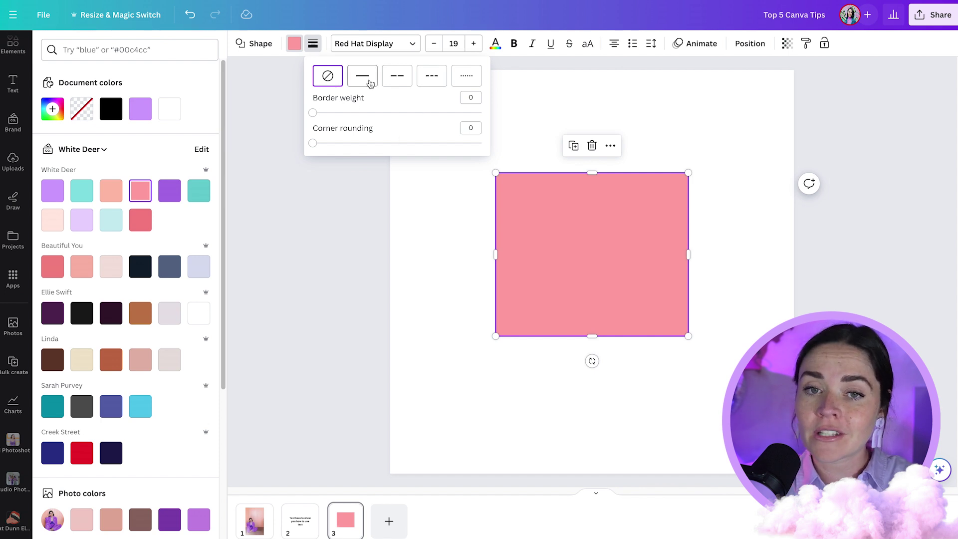
{"action": "left_click", "coordinate": [363, 78]}
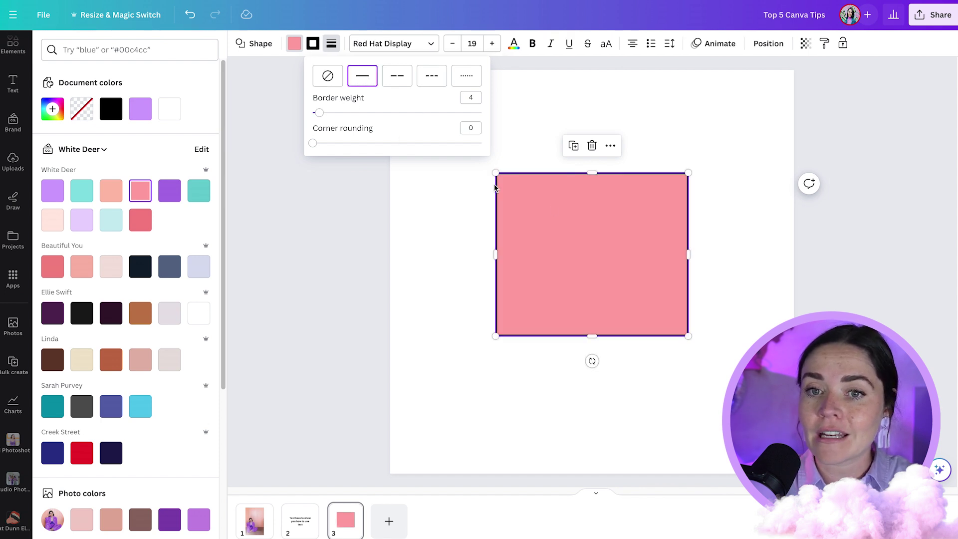
{"action": "scroll", "coordinate": [547, 187], "scroll_direction": "up", "scroll_amount": 3}
{"action": "scroll", "coordinate": [537, 180], "scroll_direction": "down", "scroll_amount": 1}
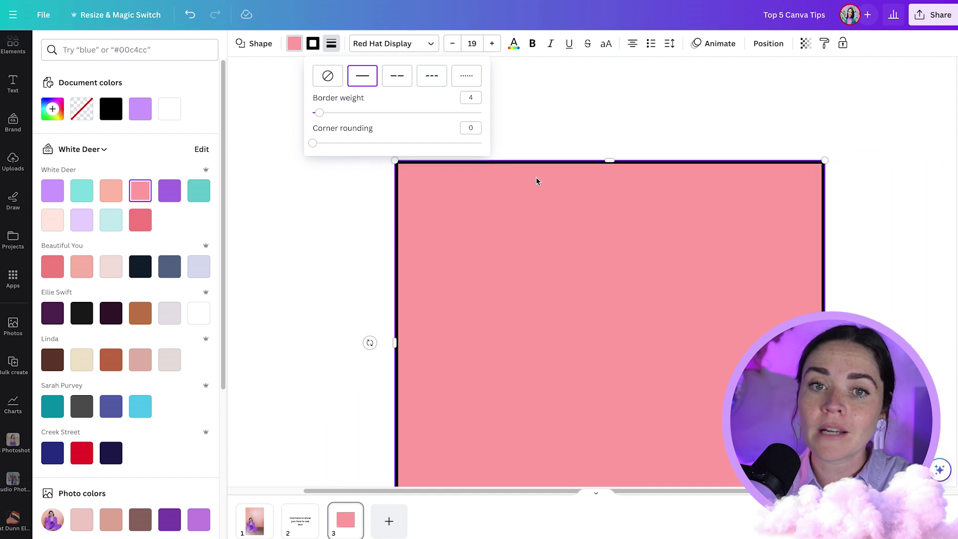
{"action": "mouse_move", "coordinate": [320, 113]}
{"action": "left_mouse_down"}
{"action": "mouse_move", "coordinate": [439, 113]}
{"action": "mouse_move", "coordinate": [320, 113]}
{"action": "left_mouse_up"}
Switch the border to a much thicker dotted style coloured purple
{"action": "left_click", "coordinate": [398, 80]}
{"action": "left_click", "coordinate": [431, 80]}
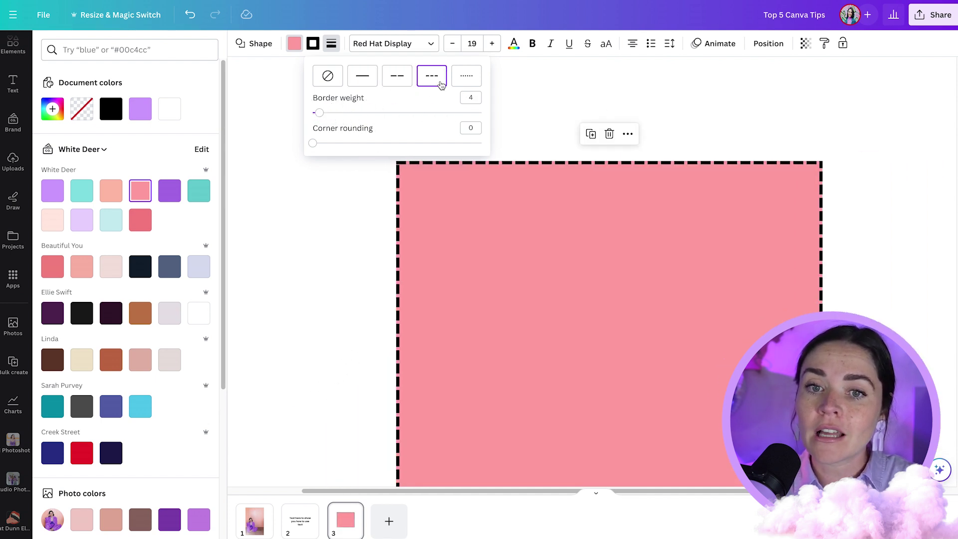
{"action": "left_click", "coordinate": [466, 79]}
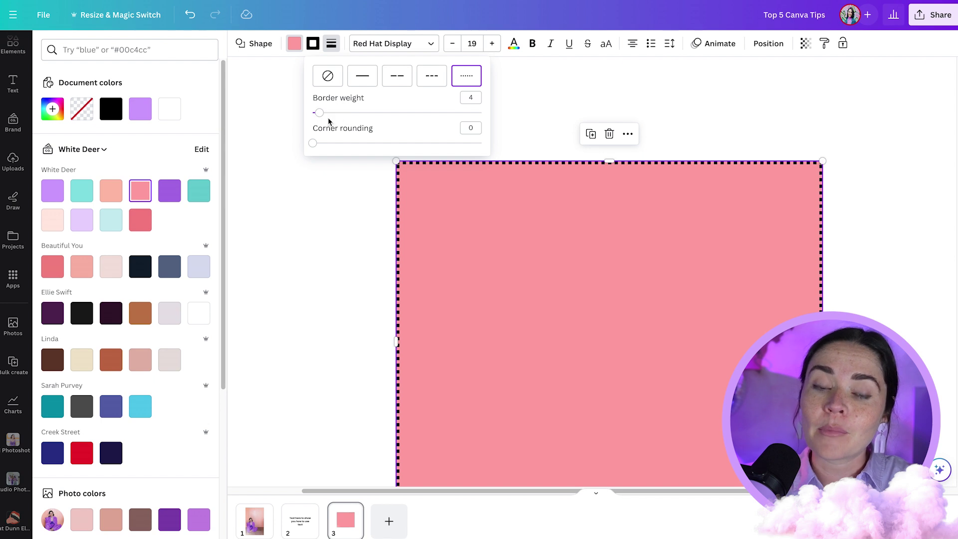
{"action": "left_click_drag", "start_coordinate": [319, 113], "coordinate": [357, 113]}
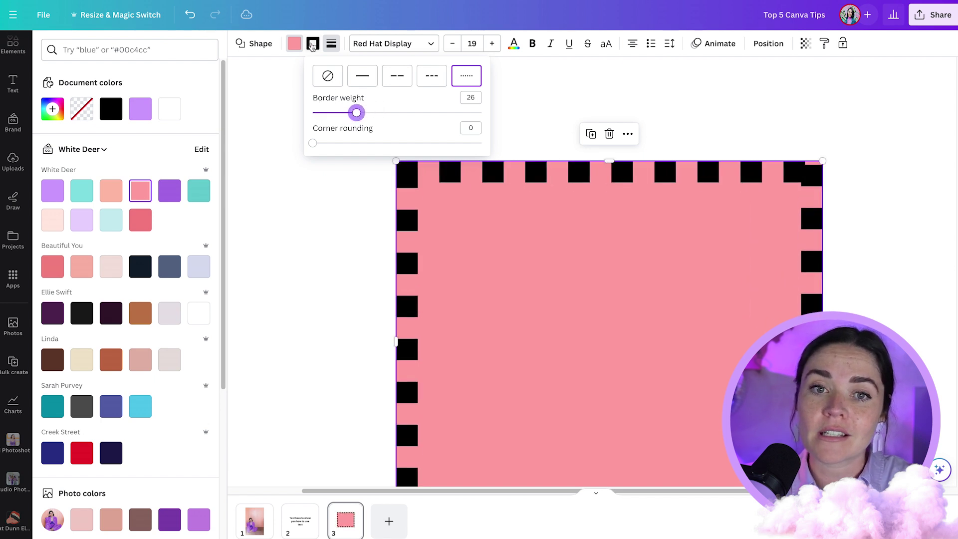
{"action": "left_click", "coordinate": [312, 44]}
{"action": "left_click", "coordinate": [170, 191]}
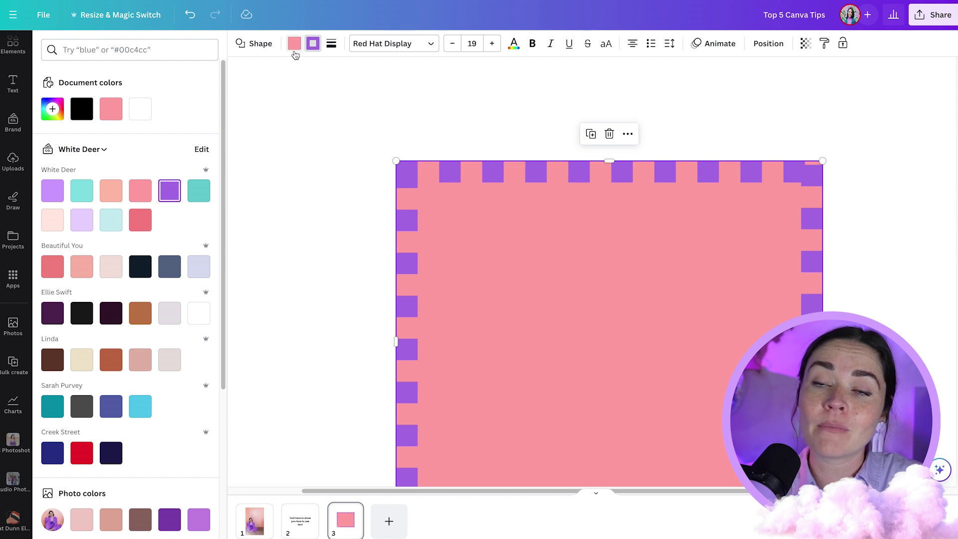
Make the fill transparent and set a solid 31-weight border with rounding 100
{"action": "left_click", "coordinate": [294, 43]}
{"action": "left_click", "coordinate": [82, 110]}
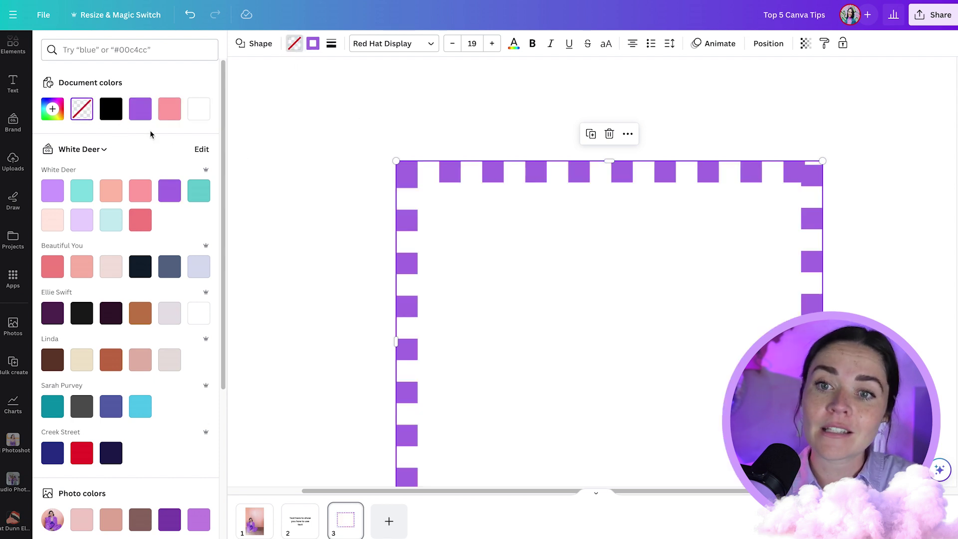
{"action": "left_click", "coordinate": [332, 45]}
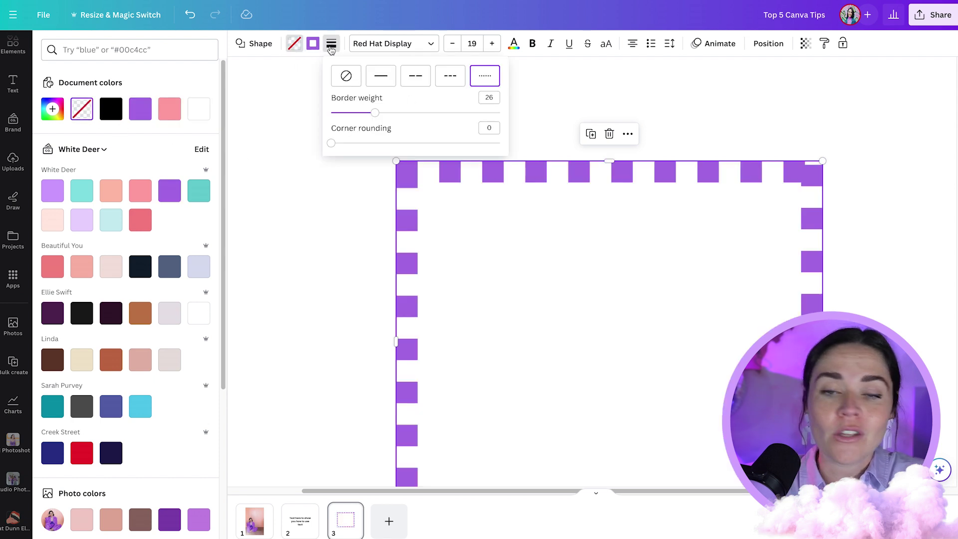
{"action": "mouse_move", "coordinate": [374, 112]}
{"action": "left_mouse_down"}
{"action": "mouse_move", "coordinate": [359, 112]}
{"action": "mouse_move", "coordinate": [383, 112]}
{"action": "left_mouse_up"}
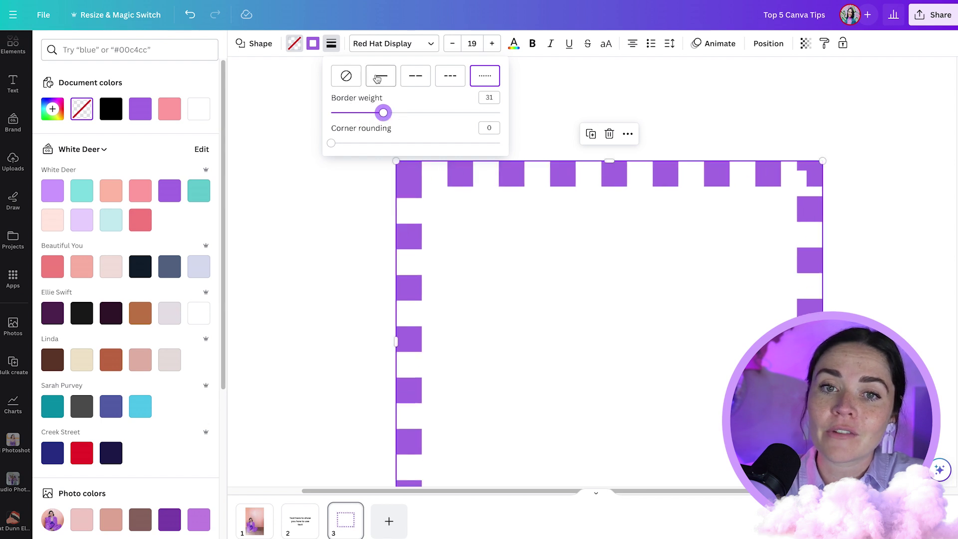
{"action": "left_click", "coordinate": [381, 76]}
{"action": "left_click_drag", "start_coordinate": [343, 142], "coordinate": [528, 150]}
Fill the shape with the document purple, squash it into a pill, and move it up
{"action": "scroll", "coordinate": [619, 235], "scroll_direction": "down", "scroll_amount": 2}
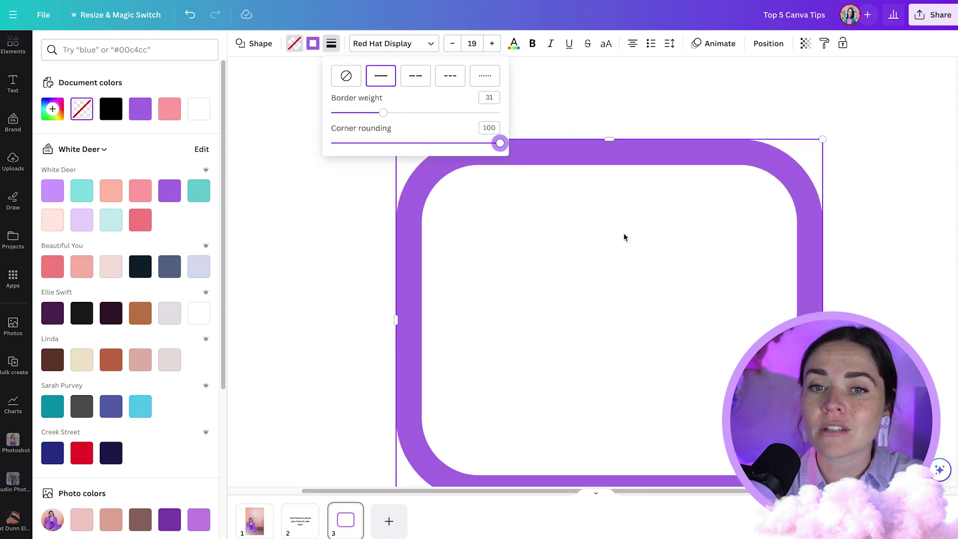
{"action": "scroll", "coordinate": [627, 238], "scroll_direction": "down", "scroll_amount": 3}
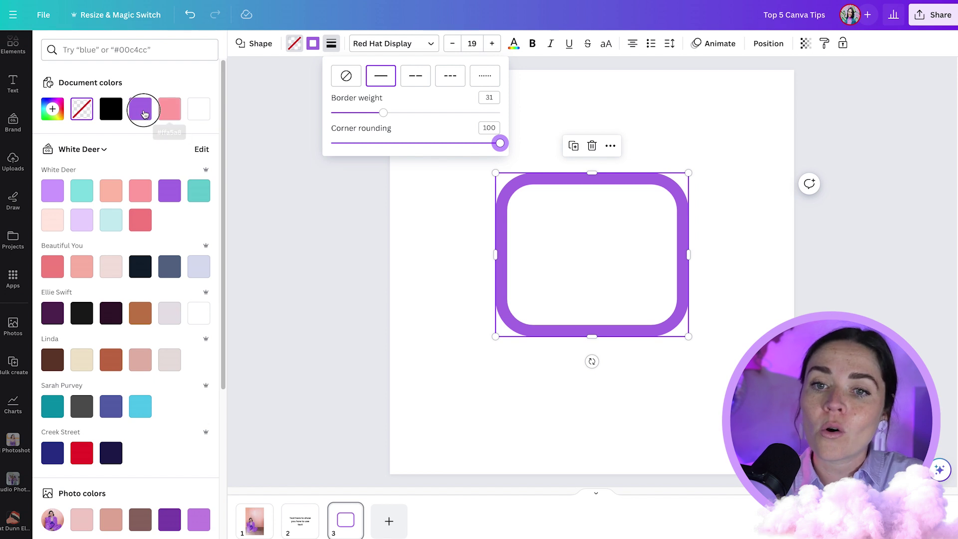
{"action": "left_click", "coordinate": [140, 109]}
{"action": "left_click_drag", "start_coordinate": [592, 173], "coordinate": [592, 272]}
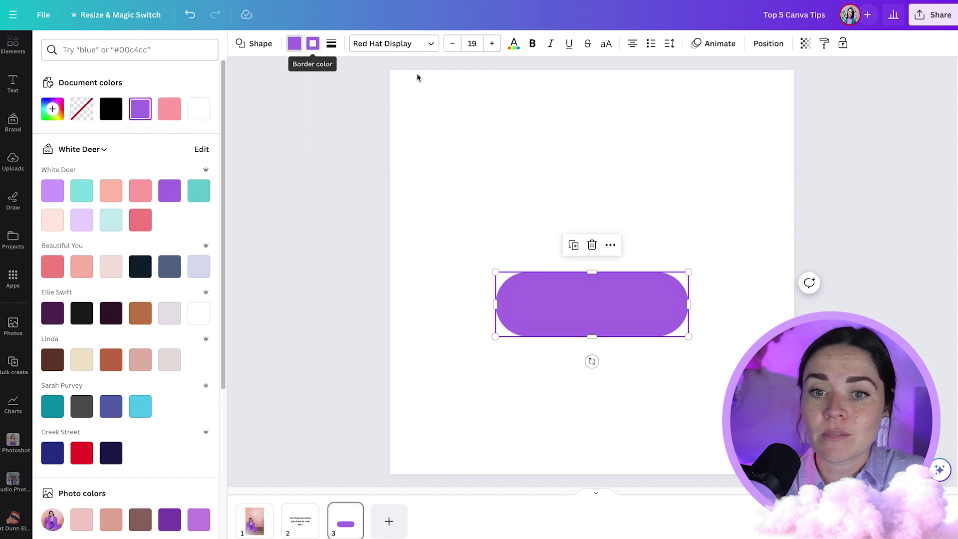
{"action": "left_click_drag", "start_coordinate": [650, 321], "coordinate": [637, 265]}
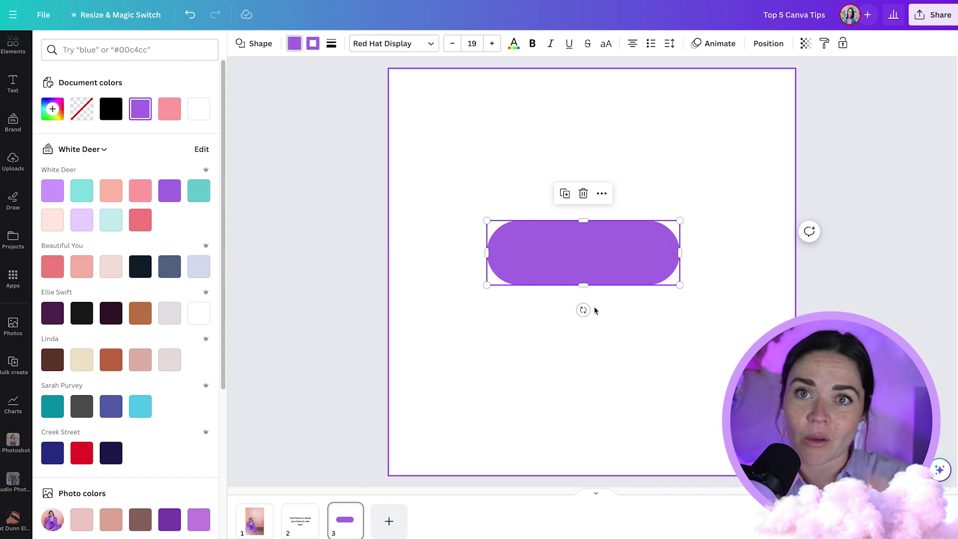
Delete an accidental square, then add a circle positioned just above the pill
{"action": "left_click", "coordinate": [605, 374]}
{"action": "key", "text": "r"}
{"action": "key", "text": "Escape"}
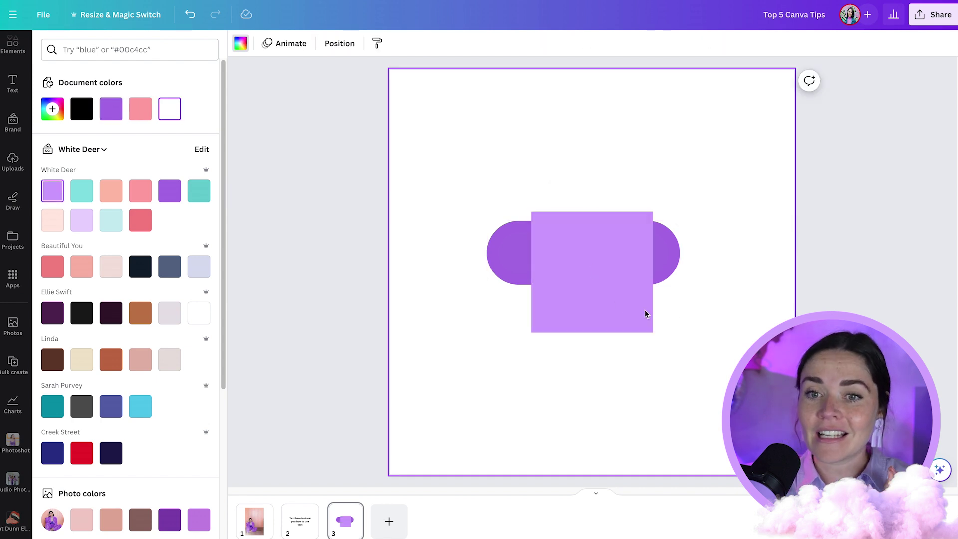
{"action": "left_click", "coordinate": [645, 314]}
{"action": "key", "text": "Delete"}
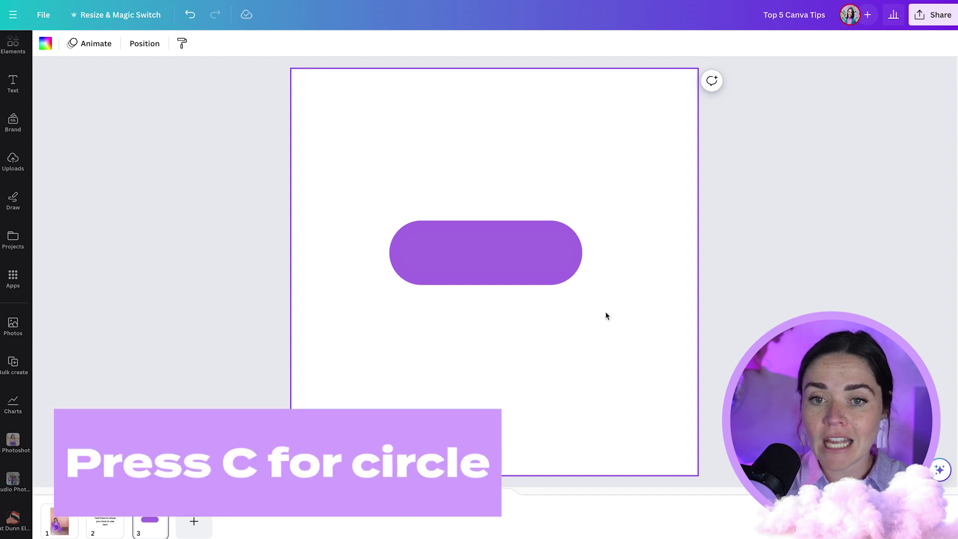
{"action": "key", "text": "c"}
{"action": "left_click_drag", "start_coordinate": [537, 286], "coordinate": [533, 199]}
Give the circle a thick black 26-weight long-dash border
{"action": "left_click", "coordinate": [118, 44]}
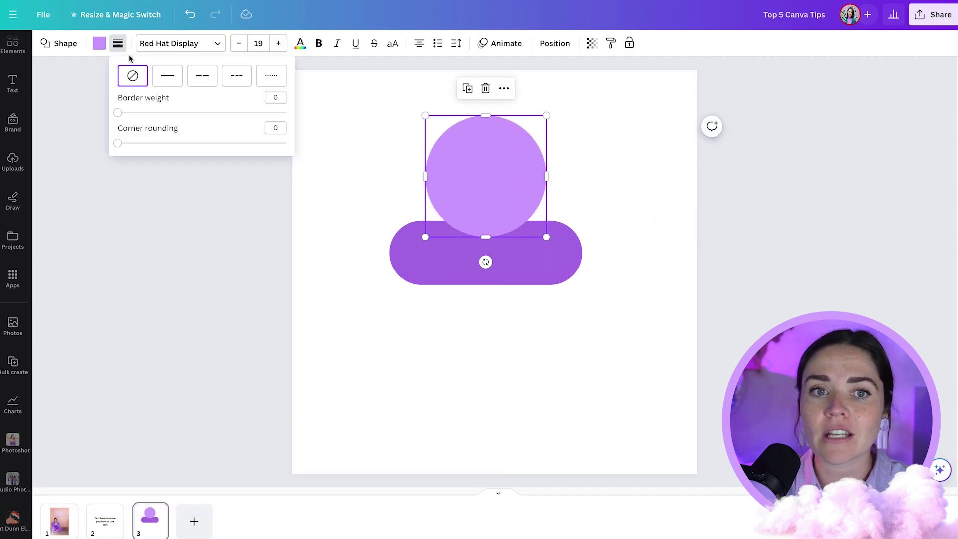
{"action": "left_click_drag", "start_coordinate": [124, 112], "coordinate": [160, 112]}
{"action": "left_click_drag", "start_coordinate": [118, 143], "coordinate": [72, 141]}
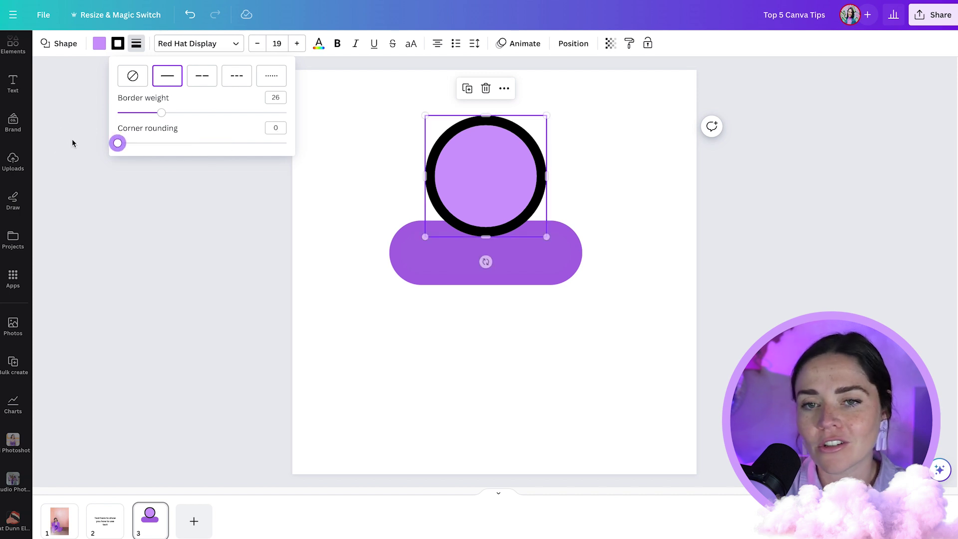
{"action": "left_click", "coordinate": [261, 84]}
{"action": "left_click", "coordinate": [235, 75]}
{"action": "left_click", "coordinate": [202, 75]}
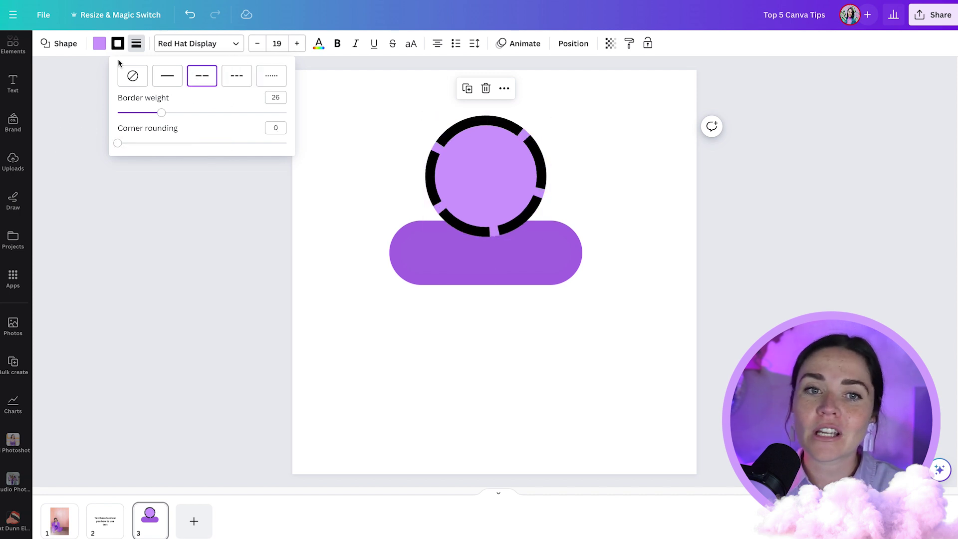
{"action": "left_click", "coordinate": [122, 48]}
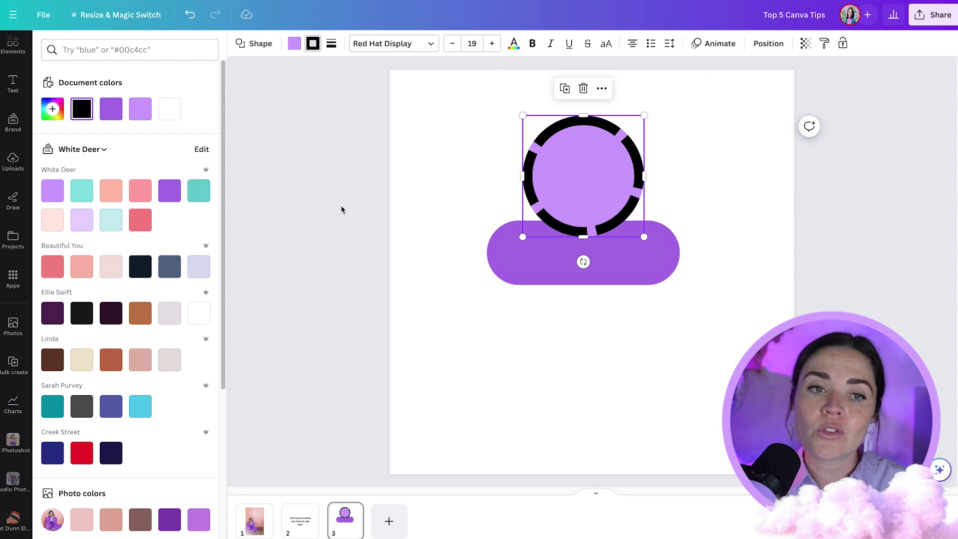
Add a line from the Shapes collection and move it below the pill
{"action": "scroll", "coordinate": [11, 115], "scroll_direction": "up", "scroll_amount": 1}
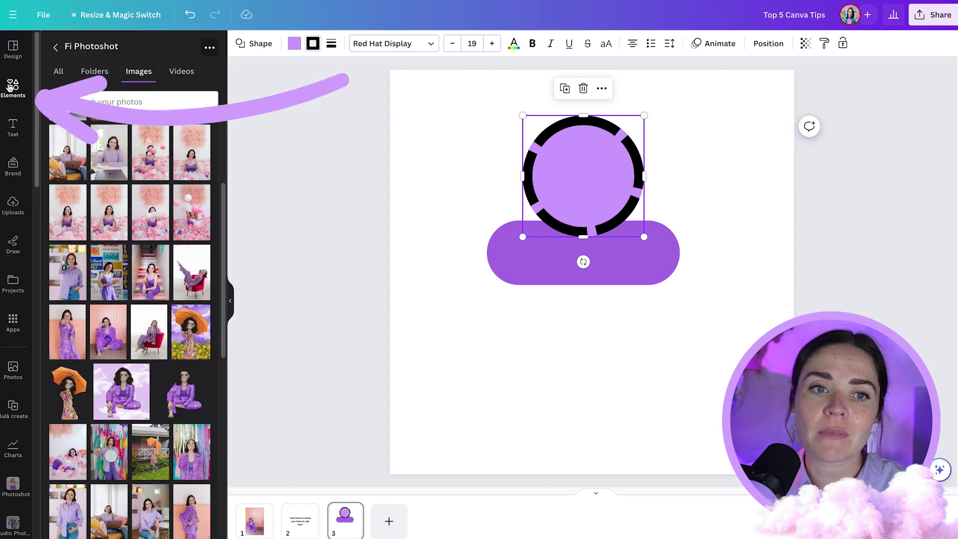
{"action": "left_click", "coordinate": [4, 87]}
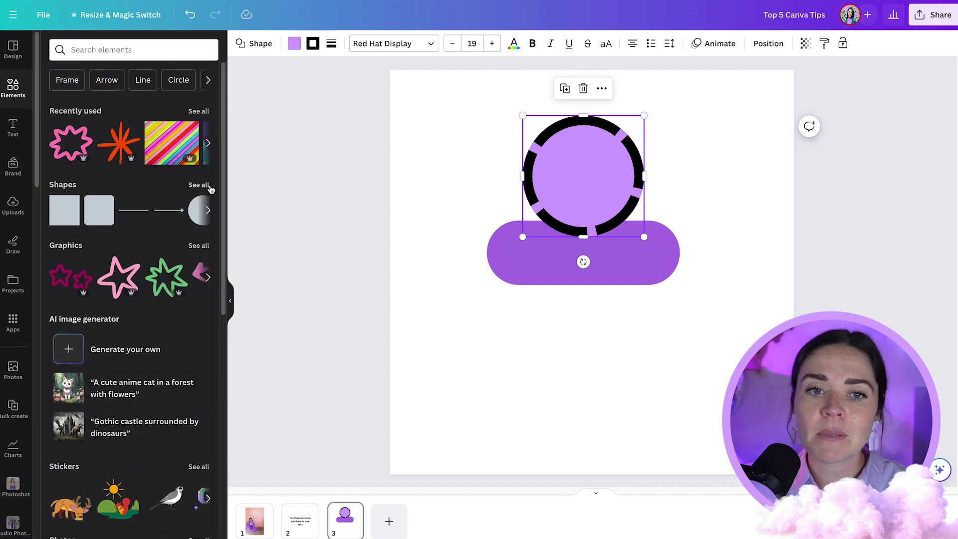
{"action": "left_click", "coordinate": [197, 187]}
{"action": "scroll", "coordinate": [171, 258], "scroll_direction": "down", "scroll_amount": 5}
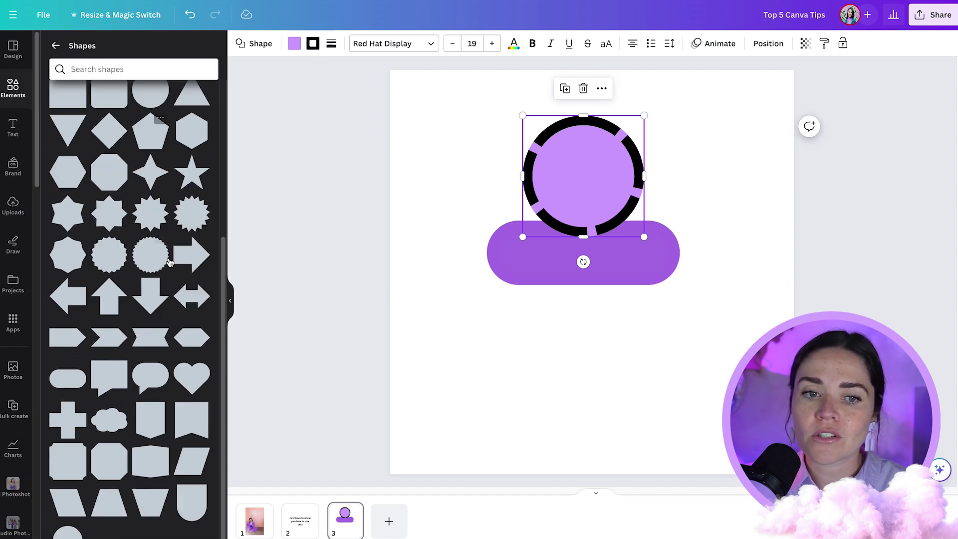
{"action": "left_click", "coordinate": [389, 281]}
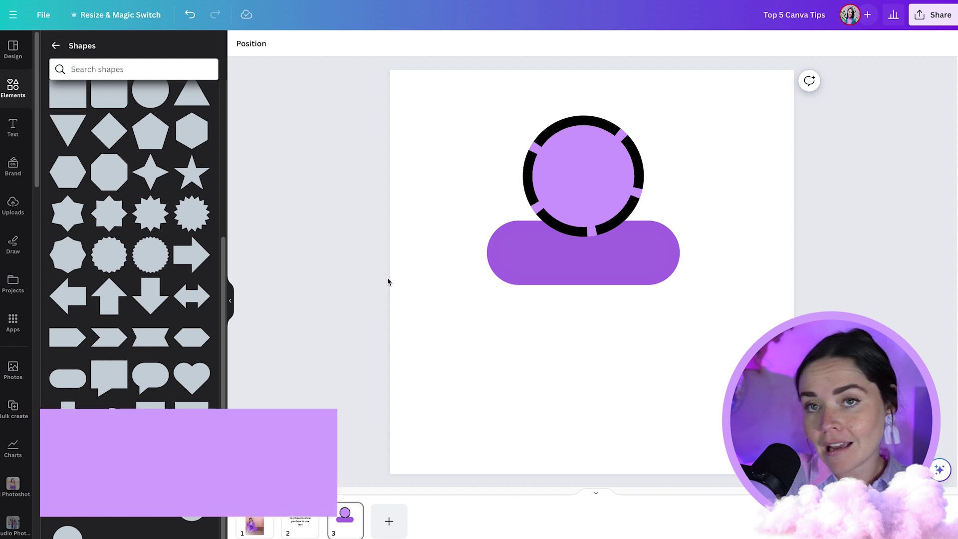
{"action": "key", "text": "l"}
{"action": "left_click", "coordinate": [539, 281]}
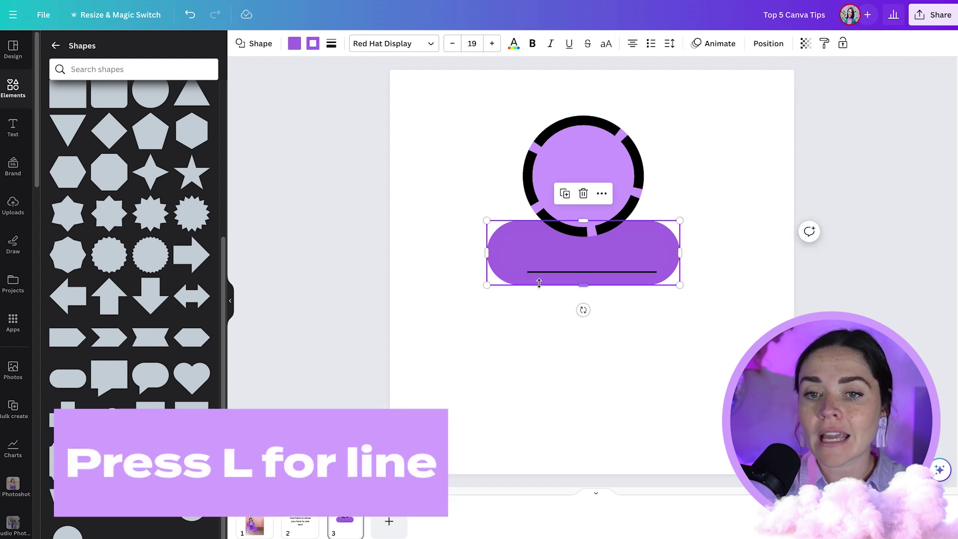
{"action": "left_click", "coordinate": [541, 275]}
{"action": "left_click_drag", "start_coordinate": [541, 275], "coordinate": [539, 342]}
Style the line solid at weight 44 with rounded end points
{"action": "left_click", "coordinate": [267, 43]}
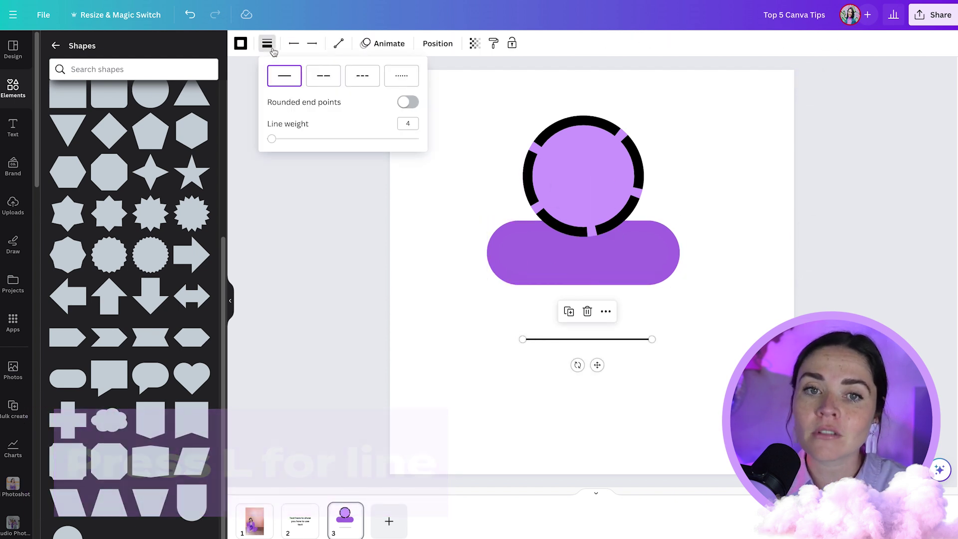
{"action": "left_click_drag", "start_coordinate": [288, 141], "coordinate": [441, 151]}
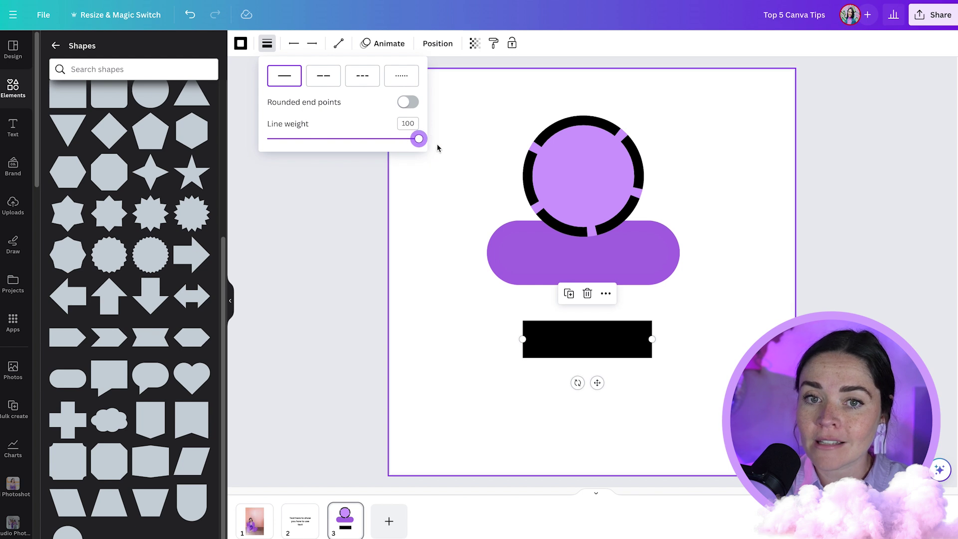
{"action": "left_click", "coordinate": [410, 103]}
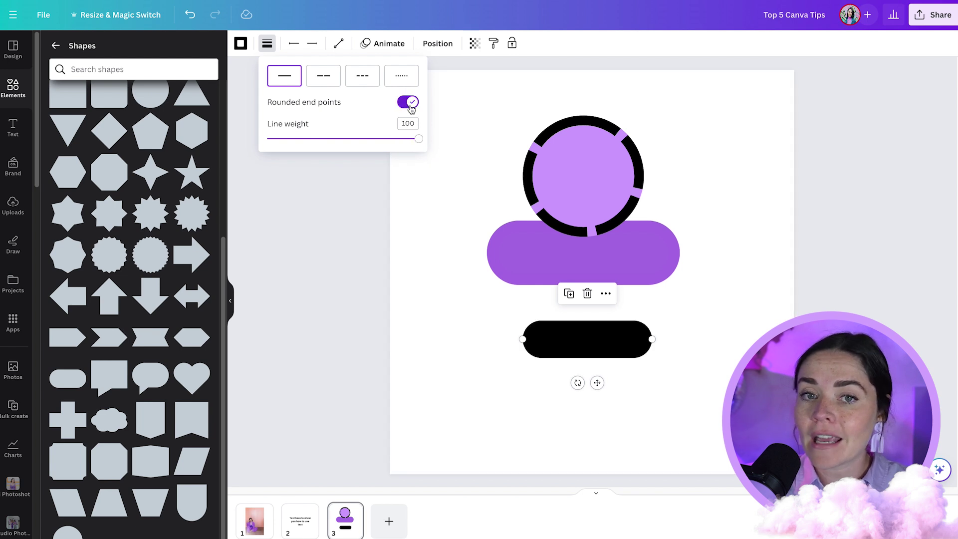
{"action": "left_click", "coordinate": [403, 78]}
{"action": "left_click", "coordinate": [377, 80]}
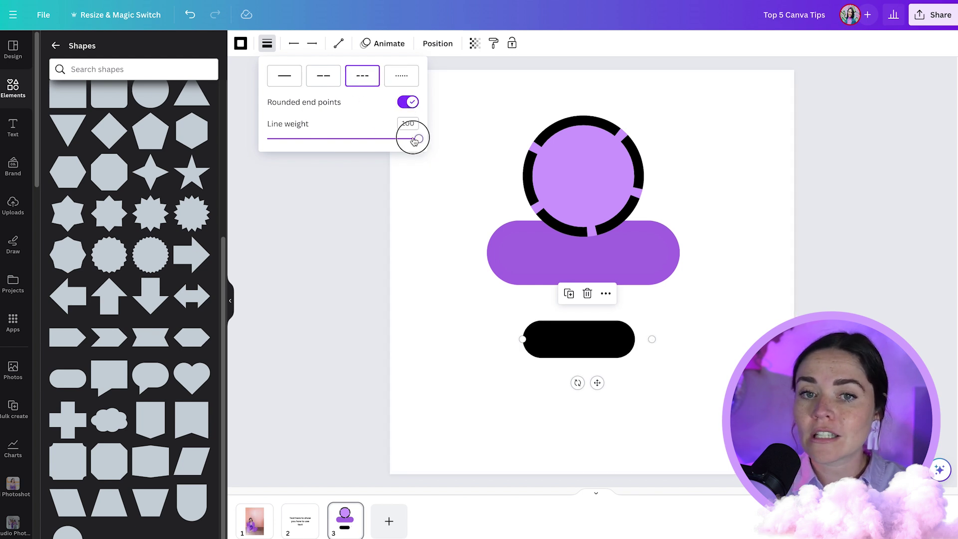
{"action": "left_click_drag", "start_coordinate": [419, 139], "coordinate": [333, 139]}
{"action": "left_click", "coordinate": [324, 81]}
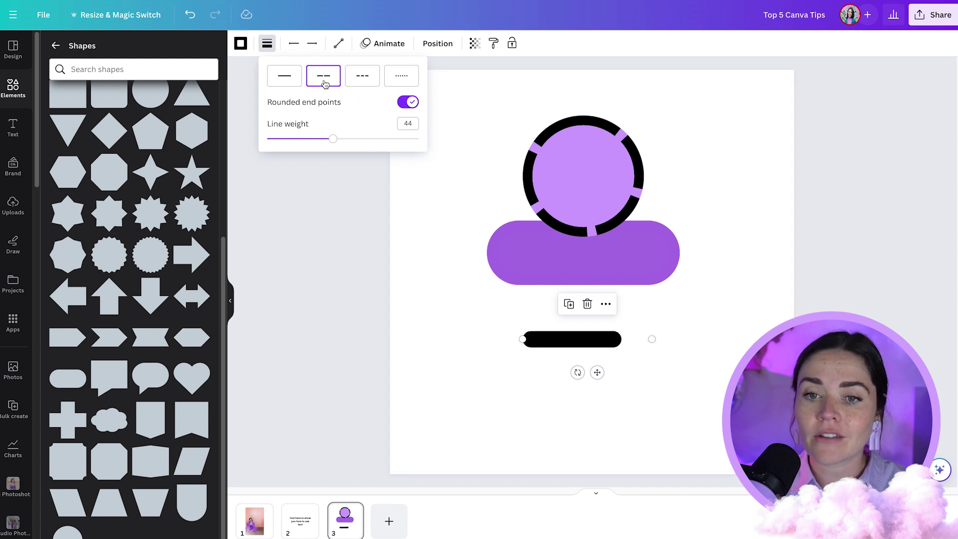
{"action": "left_click", "coordinate": [288, 79]}
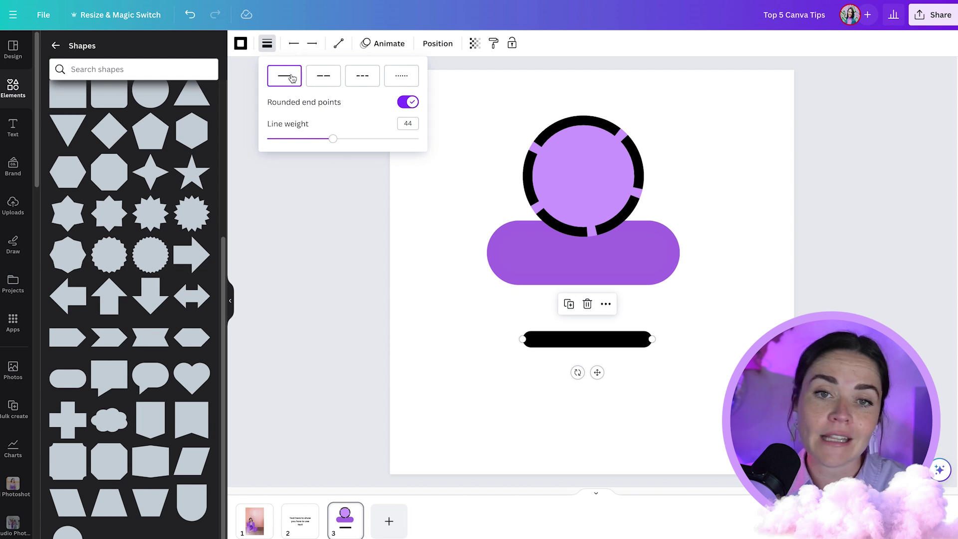
Give the line an outlined-circle start and an arrowhead end
{"action": "left_click", "coordinate": [296, 48]}
{"action": "left_click", "coordinate": [297, 48]}
{"action": "left_click", "coordinate": [314, 143]}
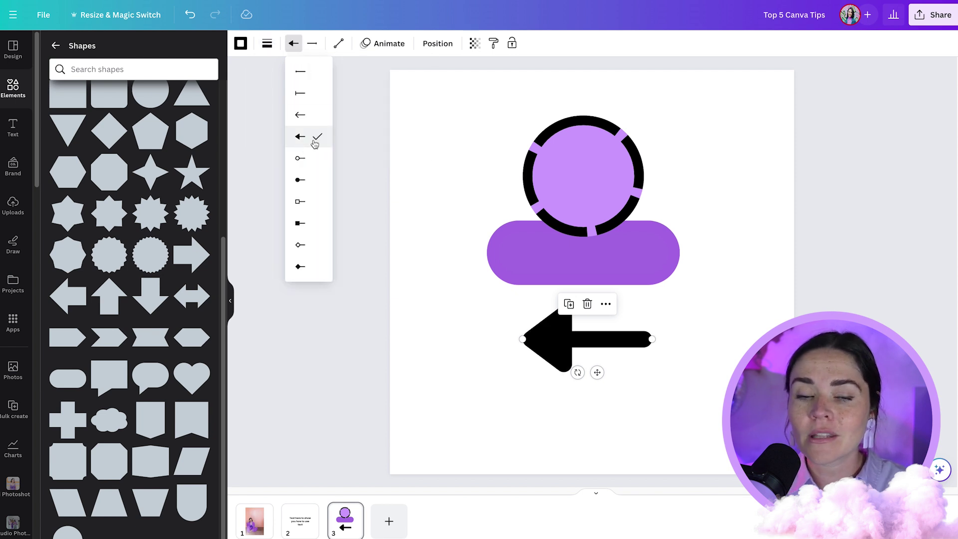
{"action": "left_click", "coordinate": [314, 222]}
{"action": "left_click", "coordinate": [316, 239]}
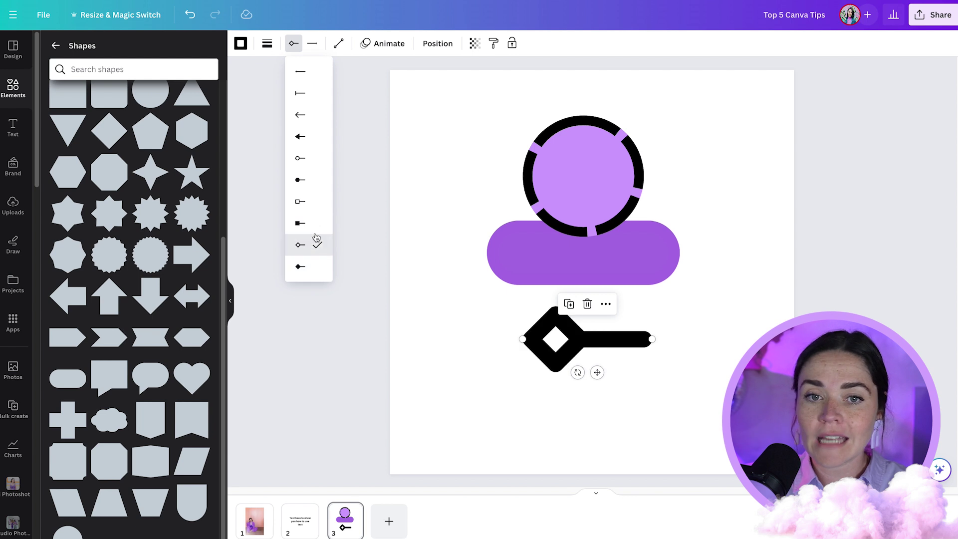
{"action": "left_click", "coordinate": [310, 157]}
{"action": "left_click", "coordinate": [312, 44]}
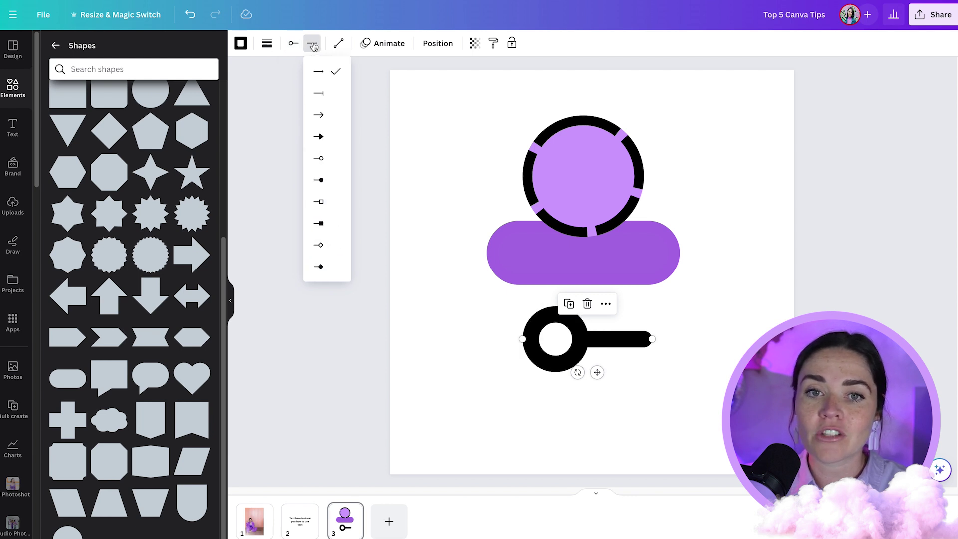
{"action": "left_click", "coordinate": [320, 114]}
{"action": "left_click", "coordinate": [339, 44]}
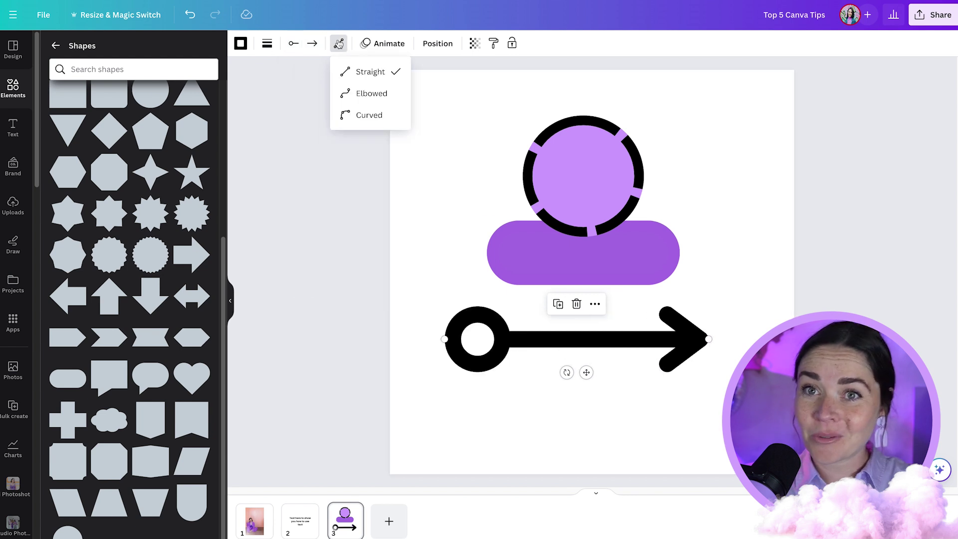
Make the arrow an elbowed connector bent lower right and thin it to weight 20
{"action": "left_click", "coordinate": [375, 95]}
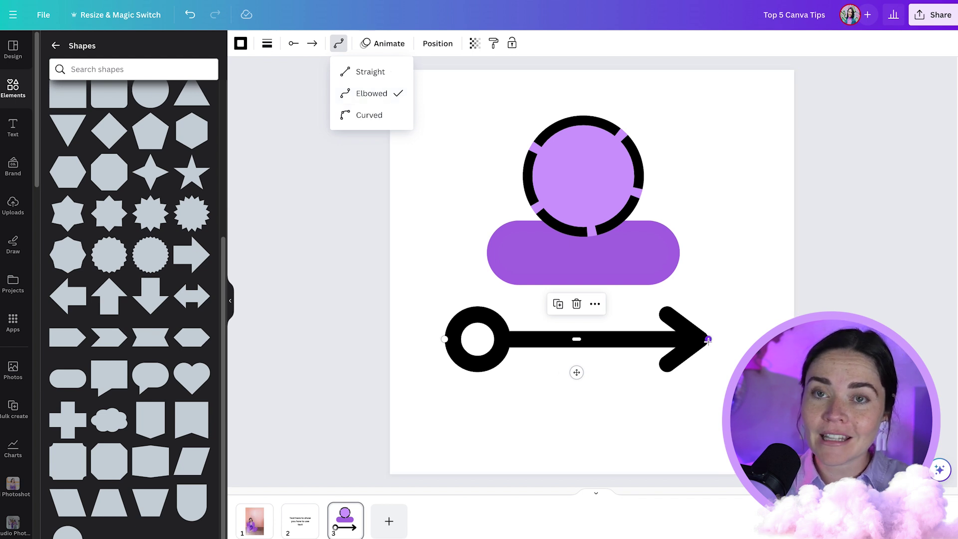
{"action": "left_click_drag", "start_coordinate": [708, 340], "coordinate": [726, 424]}
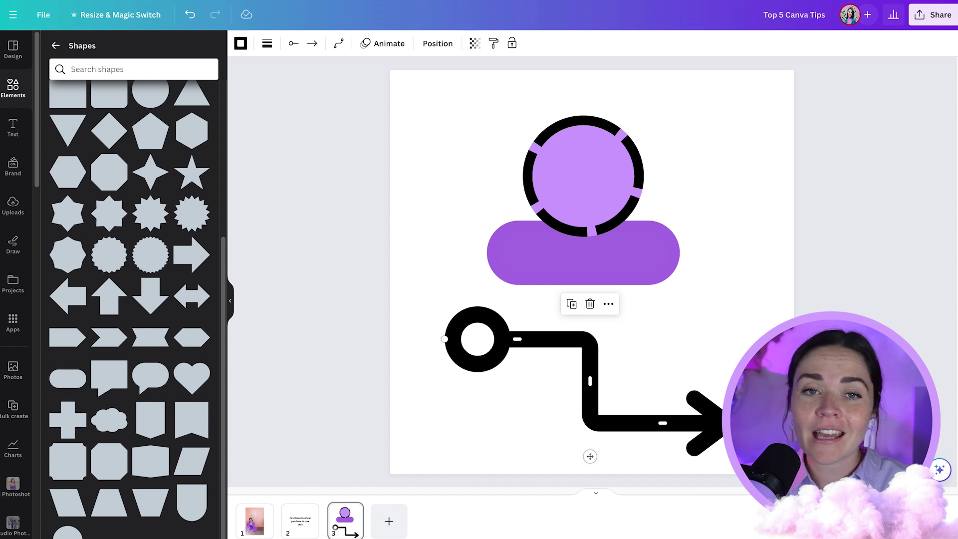
{"action": "left_click", "coordinate": [267, 43]}
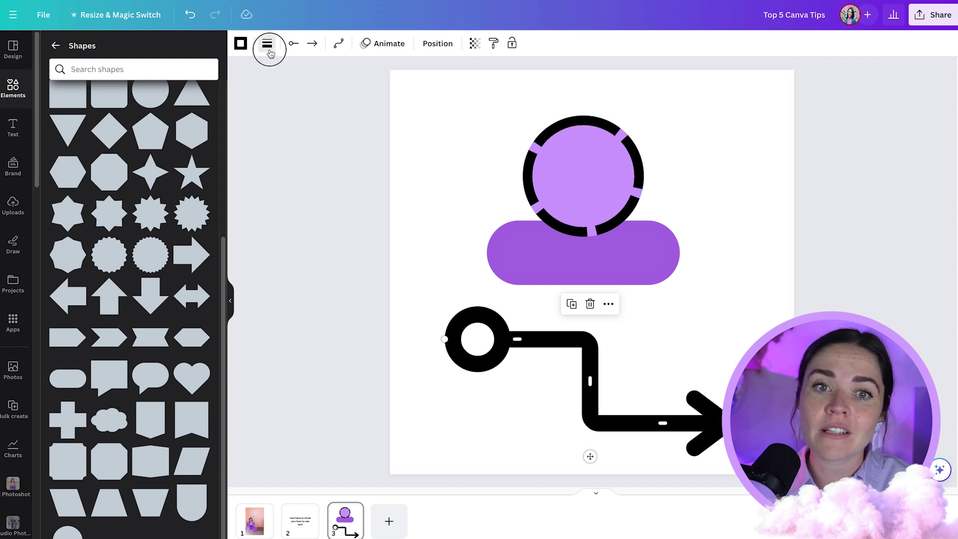
{"action": "left_click_drag", "start_coordinate": [322, 139], "coordinate": [296, 138]}
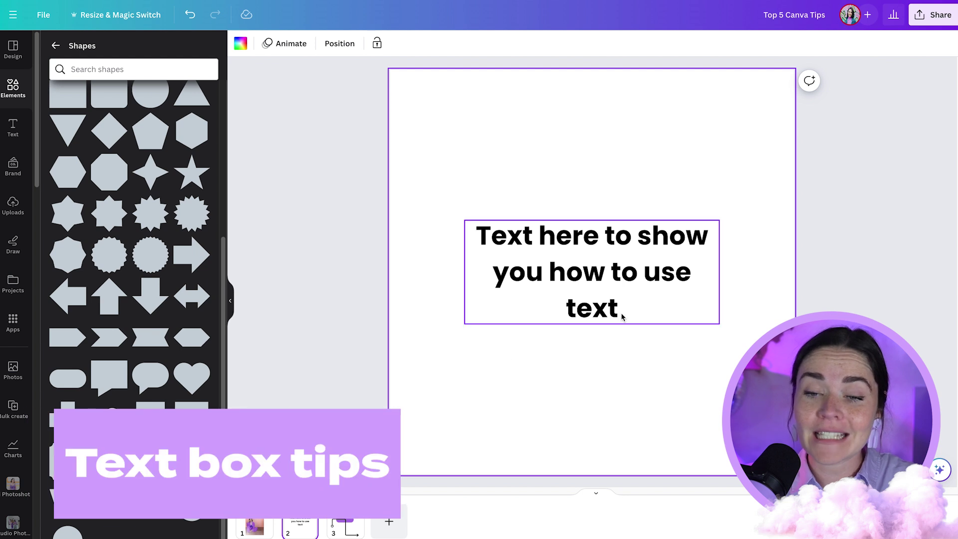
Select the heading text box on page 2
{"action": "left_click", "coordinate": [629, 287]}
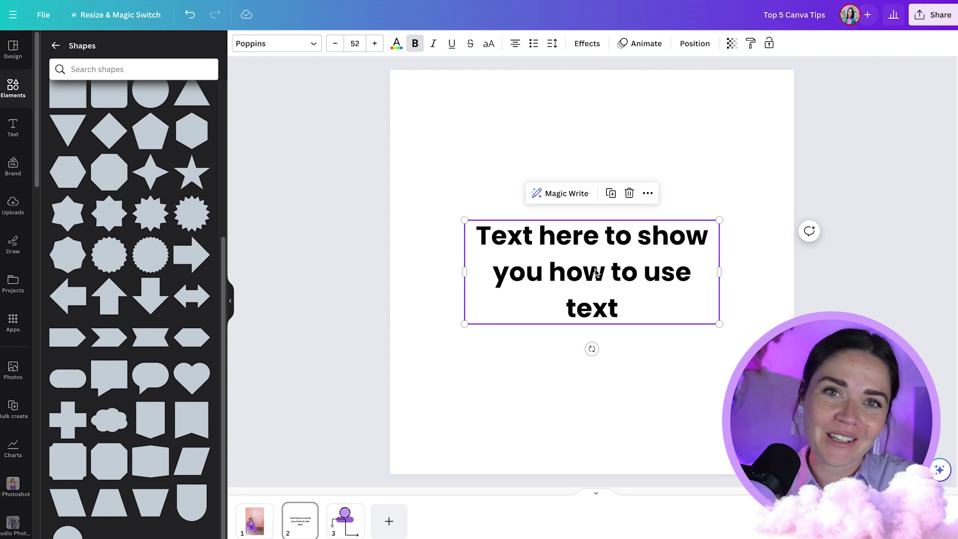
Colour the page 2 heading purple and recolour just the word 'how' coral
{"action": "left_click", "coordinate": [396, 43]}
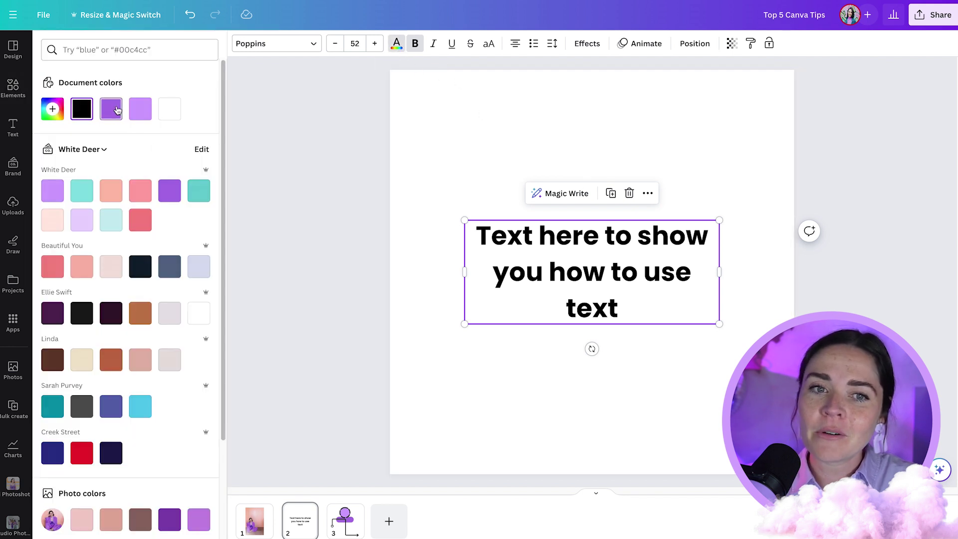
{"action": "left_click", "coordinate": [110, 108]}
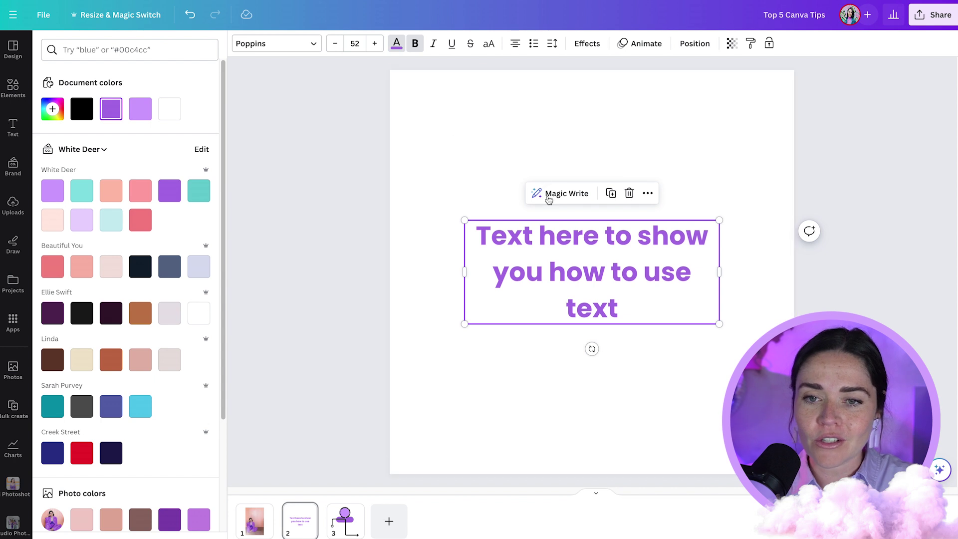
{"action": "left_click", "coordinate": [587, 271]}
{"action": "left_click_drag", "start_coordinate": [610, 278], "coordinate": [549, 274]}
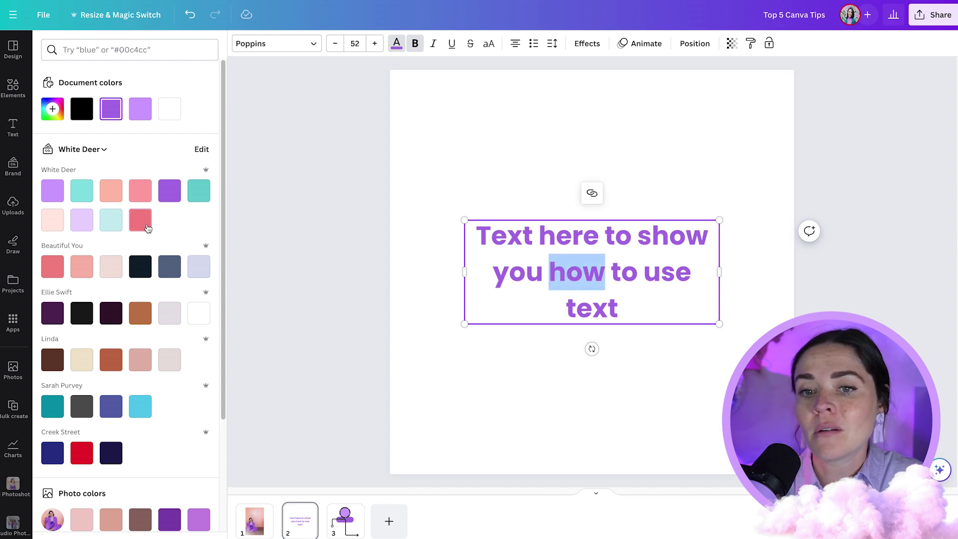
{"action": "left_click", "coordinate": [142, 223]}
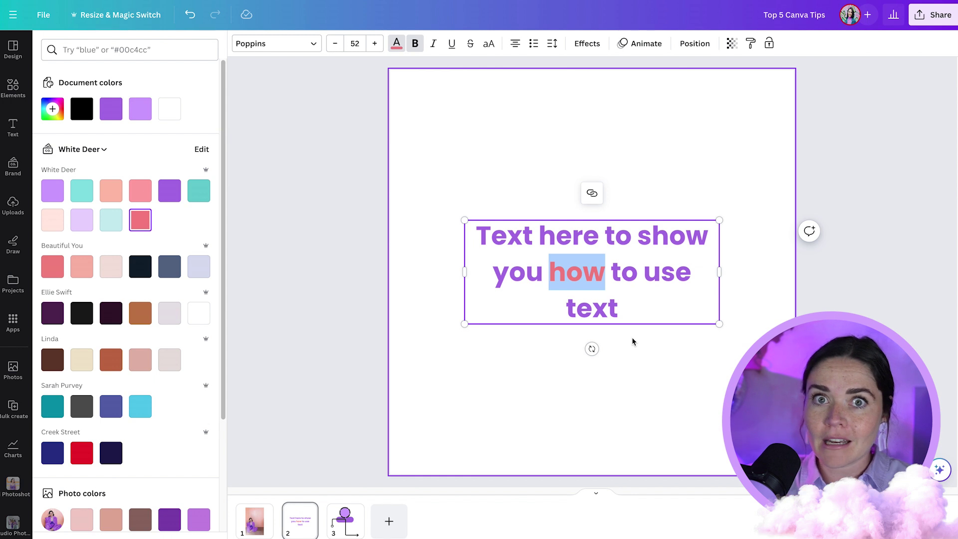
{"action": "left_click", "coordinate": [607, 272]}
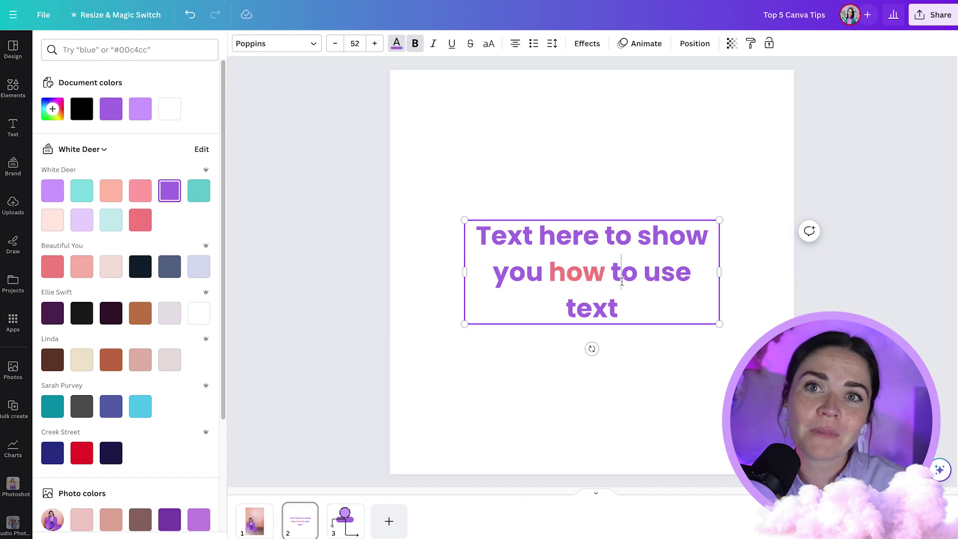
Try the Marsh Mallow Pop Heart font on the heading, then undo back to Poppins
{"action": "left_click_drag", "start_coordinate": [608, 272], "coordinate": [545, 278]}
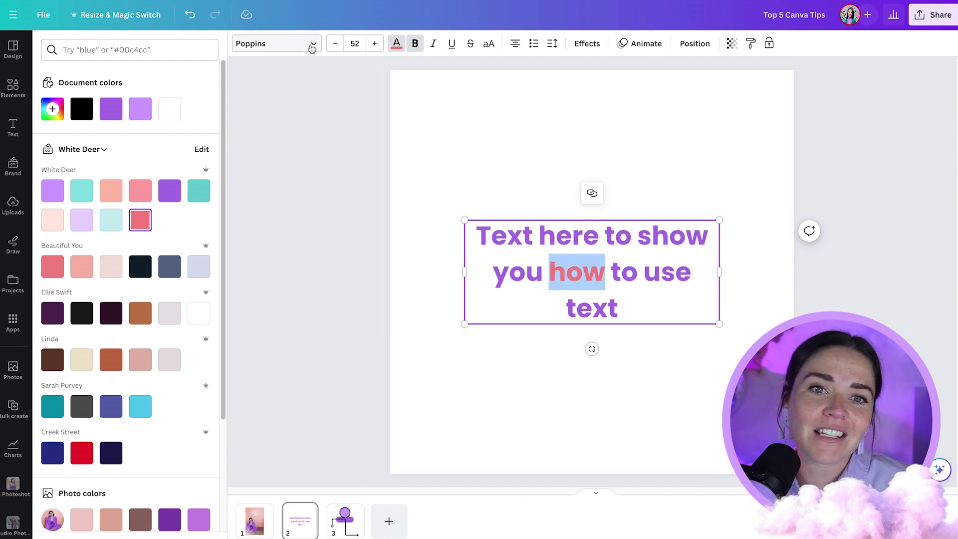
{"action": "left_click", "coordinate": [272, 43]}
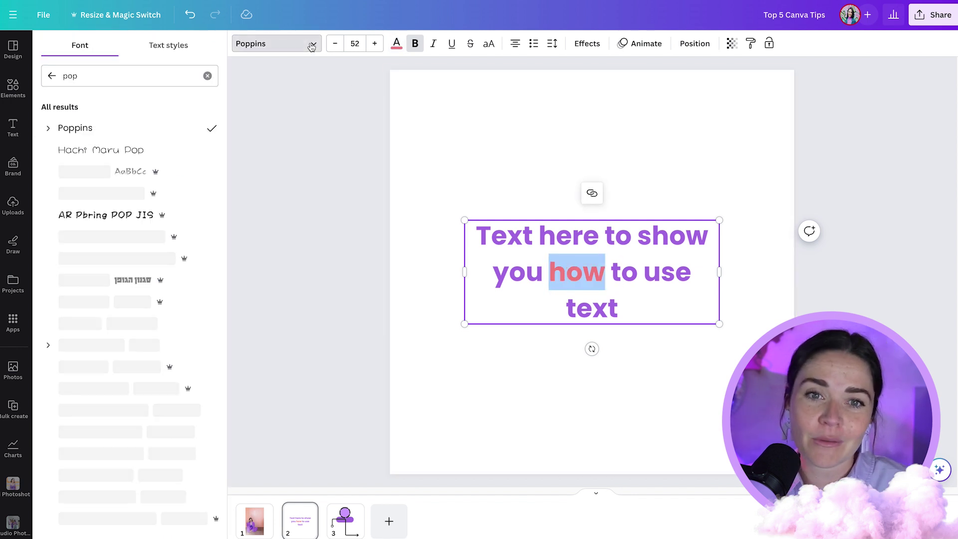
{"action": "left_click", "coordinate": [48, 128]}
{"action": "scroll", "coordinate": [130, 247], "scroll_direction": "down", "scroll_amount": 3}
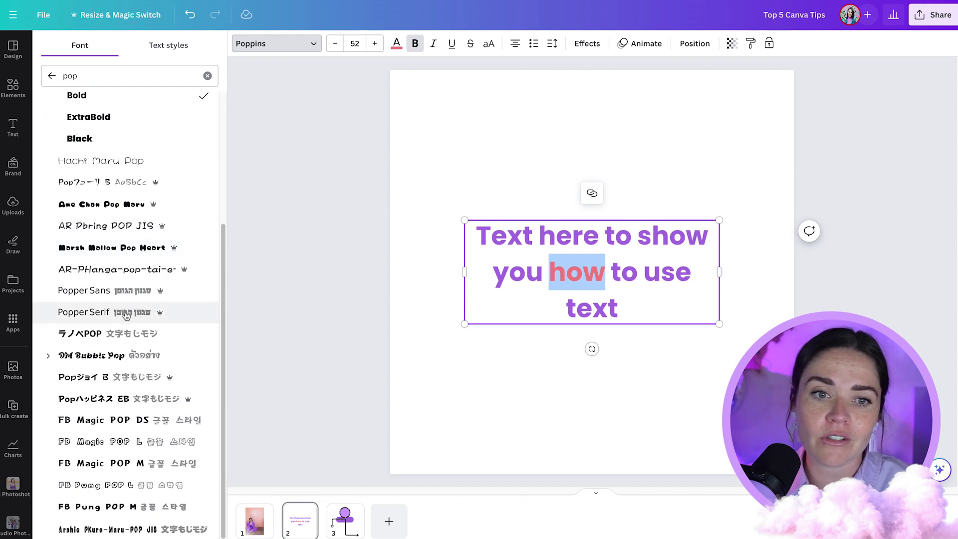
{"action": "left_click", "coordinate": [103, 248]}
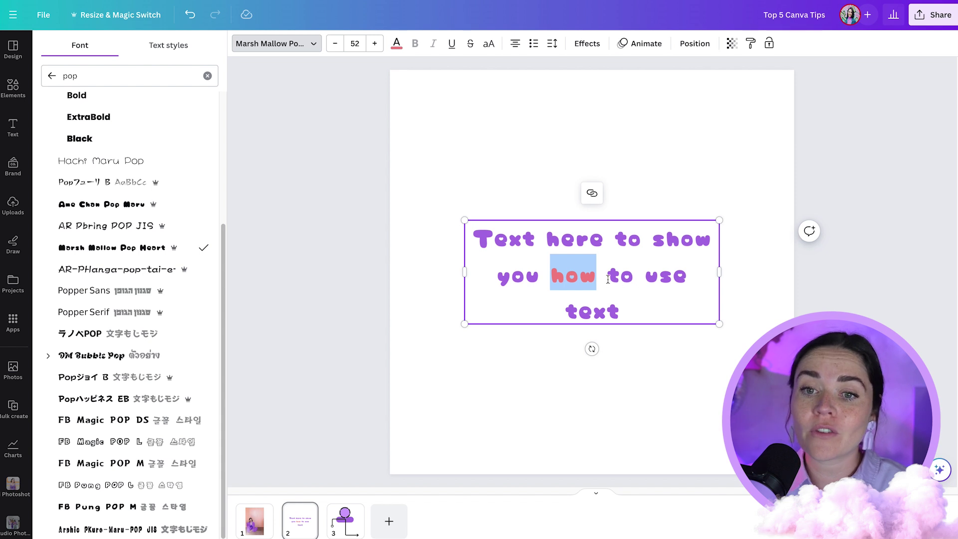
{"action": "key", "text": "ctrl+z"}
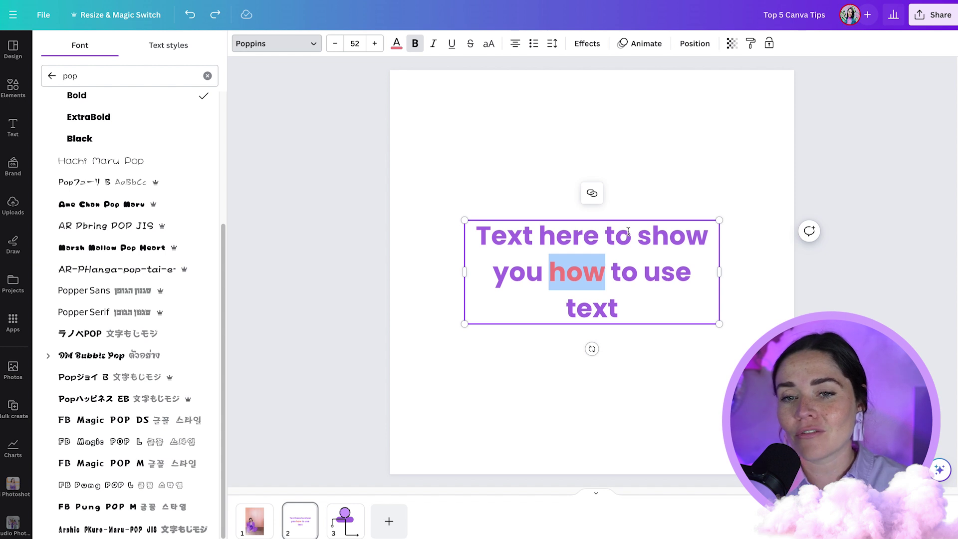
Try font size 24 on the heading, then undo back to 52
{"action": "left_click", "coordinate": [355, 43]}
{"action": "left_click", "coordinate": [363, 244]}
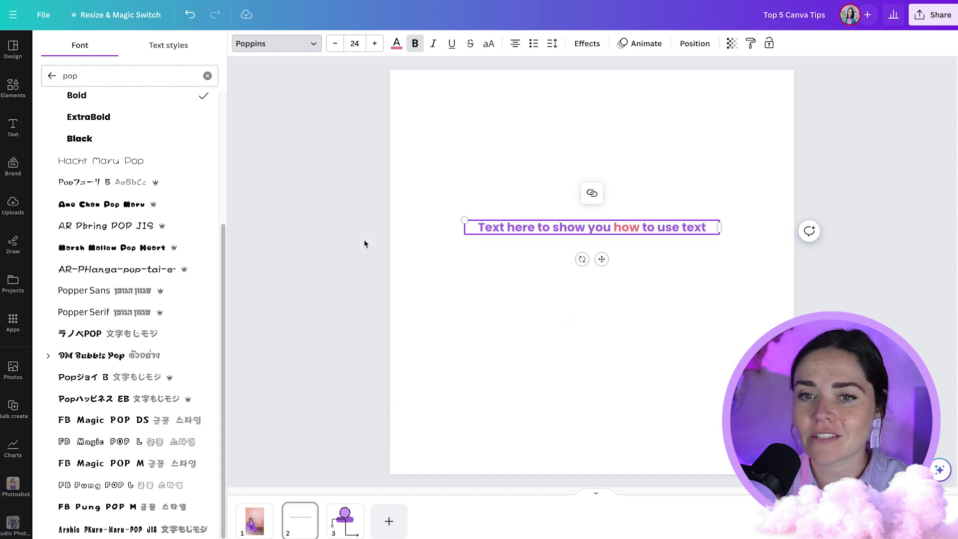
{"action": "key", "text": "ctrl+z"}
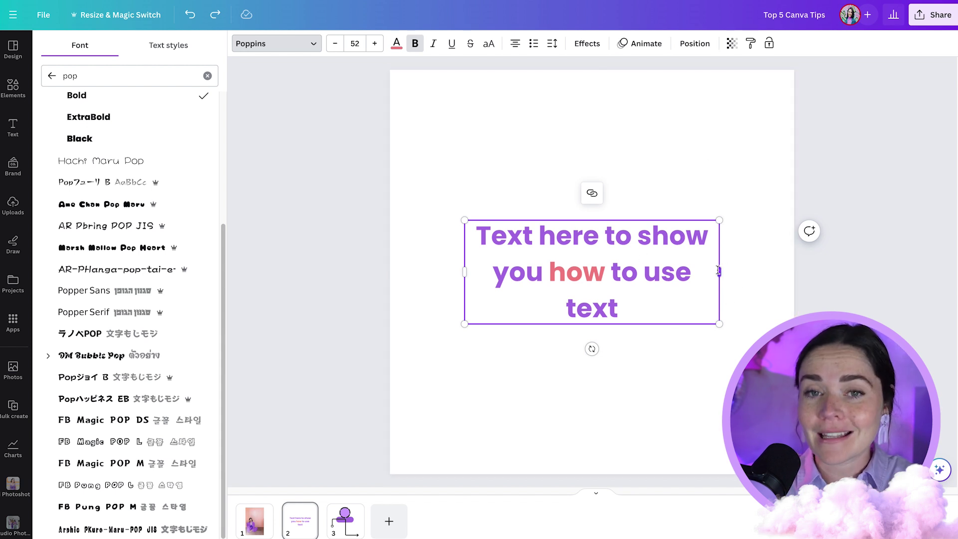
Italicise the word 'text' in the heading, trying and undoing bold, underline and strikethrough
{"action": "left_click", "coordinate": [415, 46]}
{"action": "left_click", "coordinate": [415, 45]}
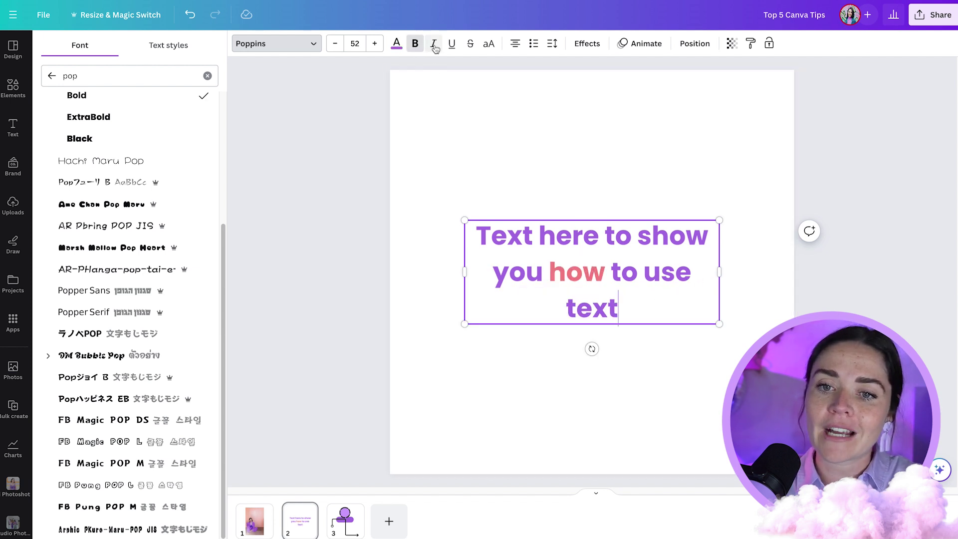
{"action": "double_click", "coordinate": [567, 310]}
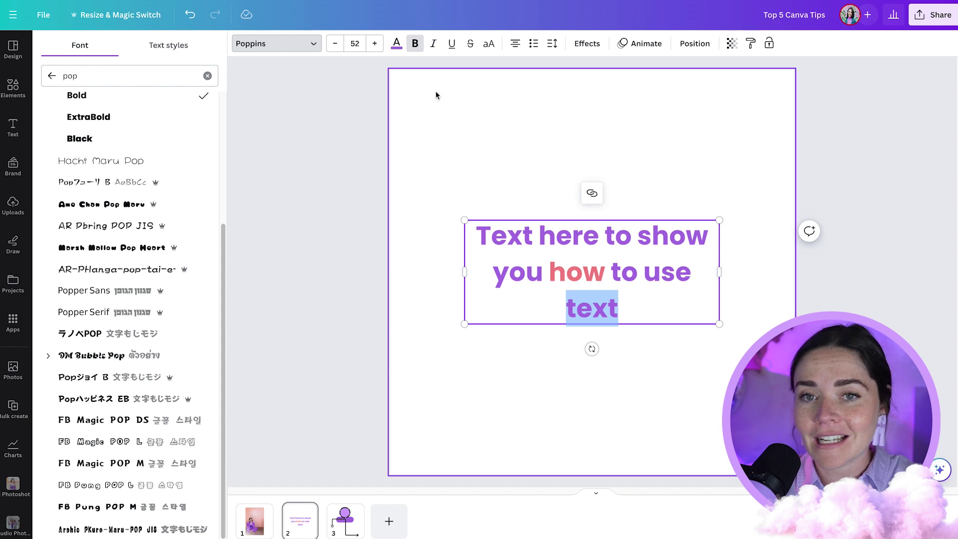
{"action": "left_click", "coordinate": [433, 44]}
{"action": "left_click", "coordinate": [451, 44]}
{"action": "left_click", "coordinate": [415, 44]}
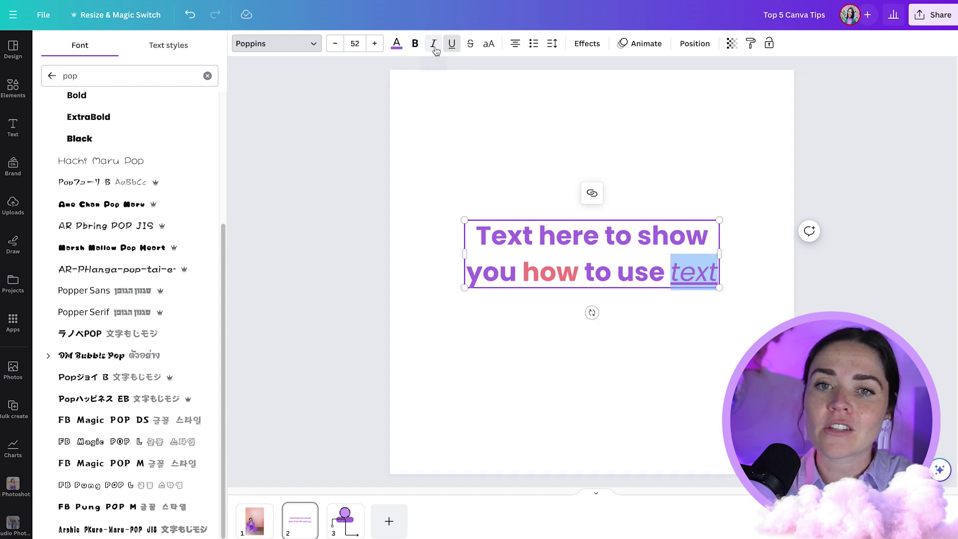
{"action": "left_click", "coordinate": [471, 44]}
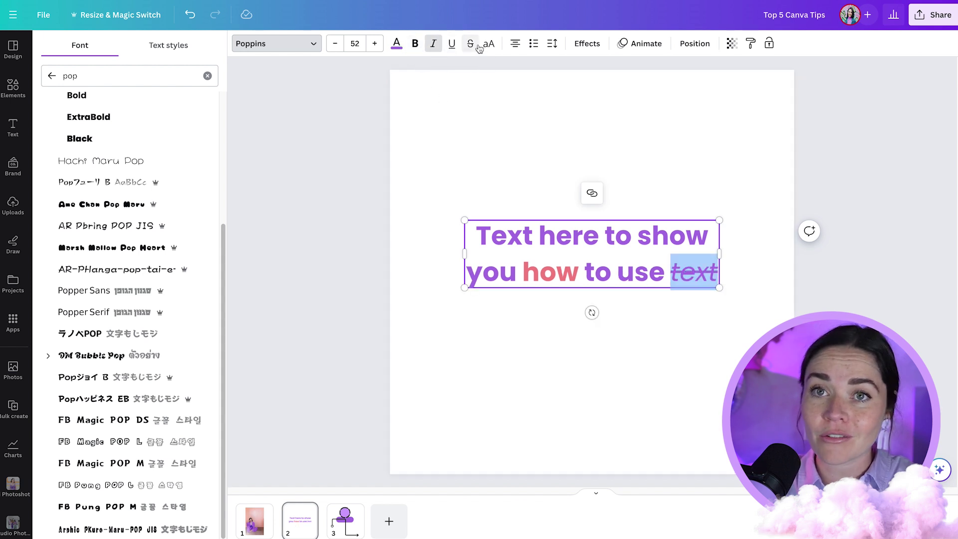
{"action": "left_click", "coordinate": [477, 47]}
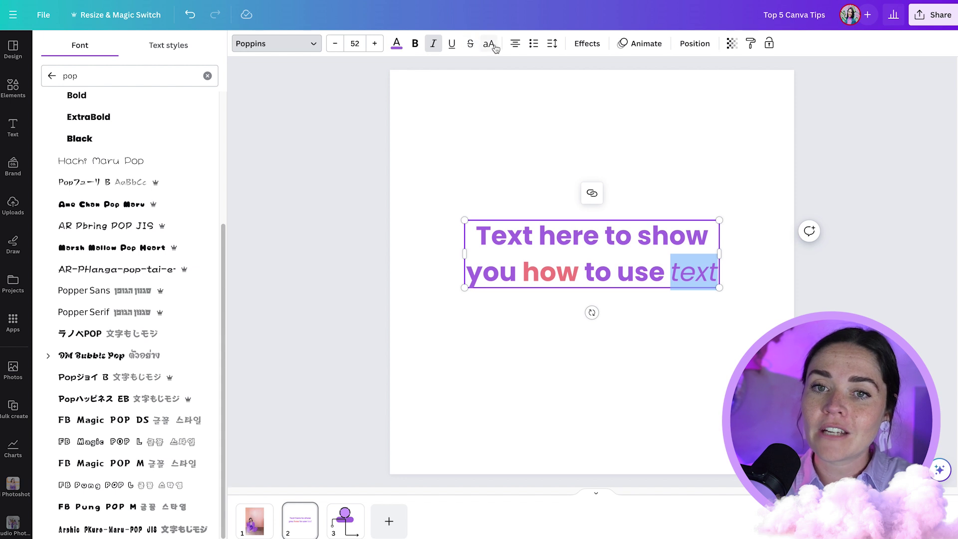
Toggle the heading between uppercase and sentence case, leaving it in sentence case
{"action": "left_click", "coordinate": [489, 44]}
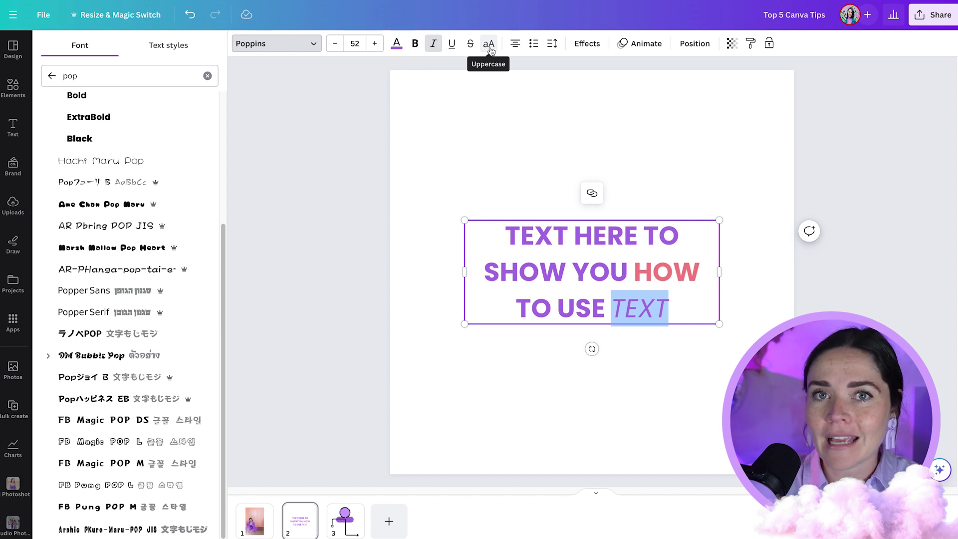
{"action": "left_click", "coordinate": [490, 49]}
{"action": "left_click", "coordinate": [490, 49]}
{"action": "left_click", "coordinate": [490, 49]}
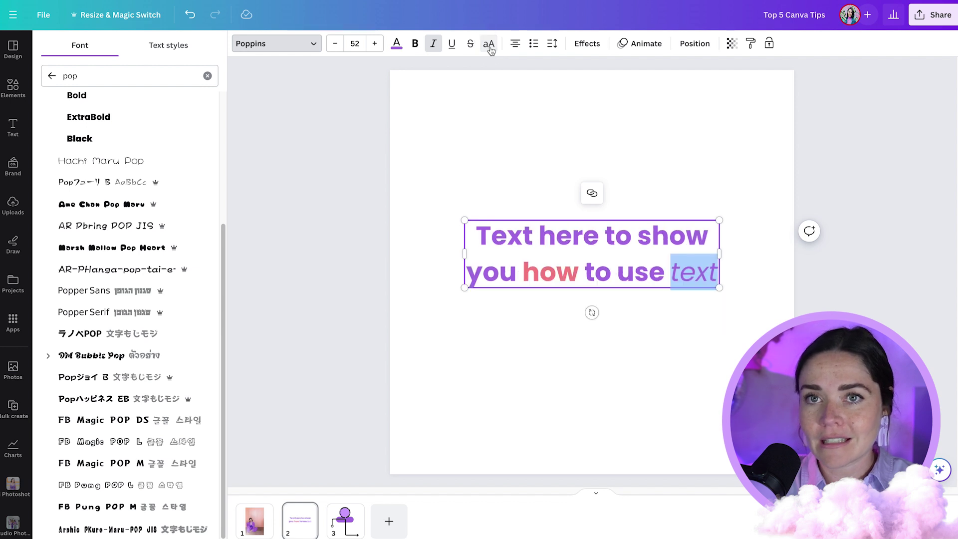
{"action": "left_click", "coordinate": [491, 48]}
{"action": "left_click", "coordinate": [491, 49]}
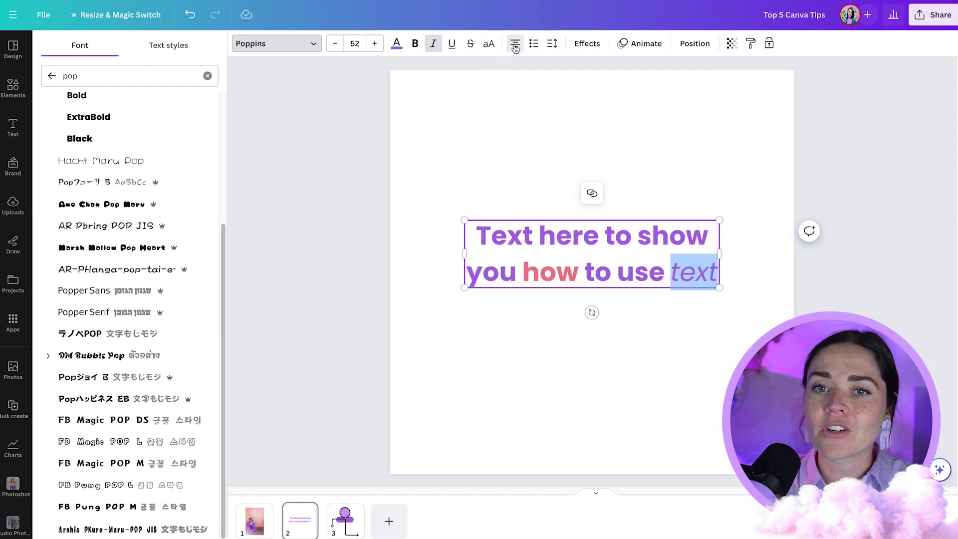
Left-align the heading, test bulleted and numbered lists, then bring up spacing settings
{"action": "left_click", "coordinate": [514, 46]}
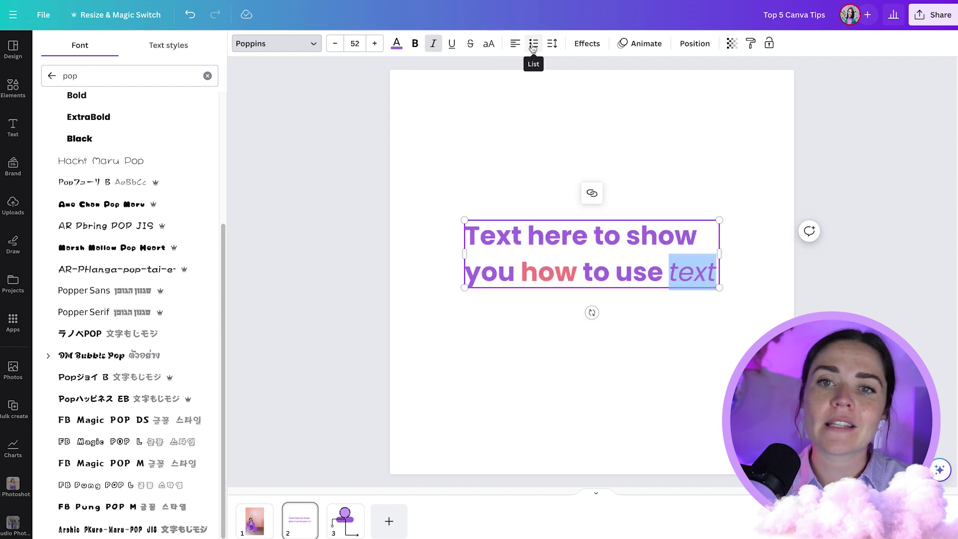
{"action": "left_click", "coordinate": [533, 47]}
{"action": "left_click", "coordinate": [534, 47]}
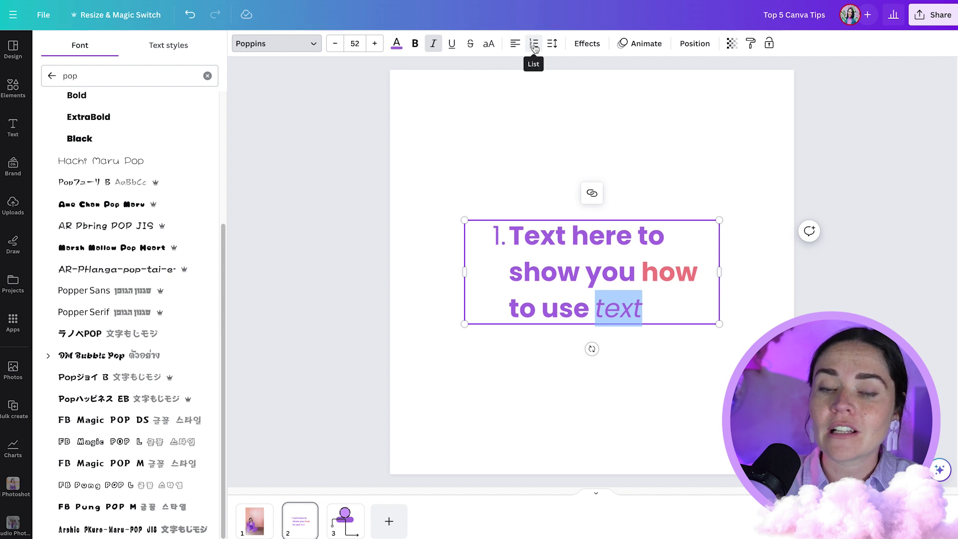
{"action": "left_click", "coordinate": [534, 48]}
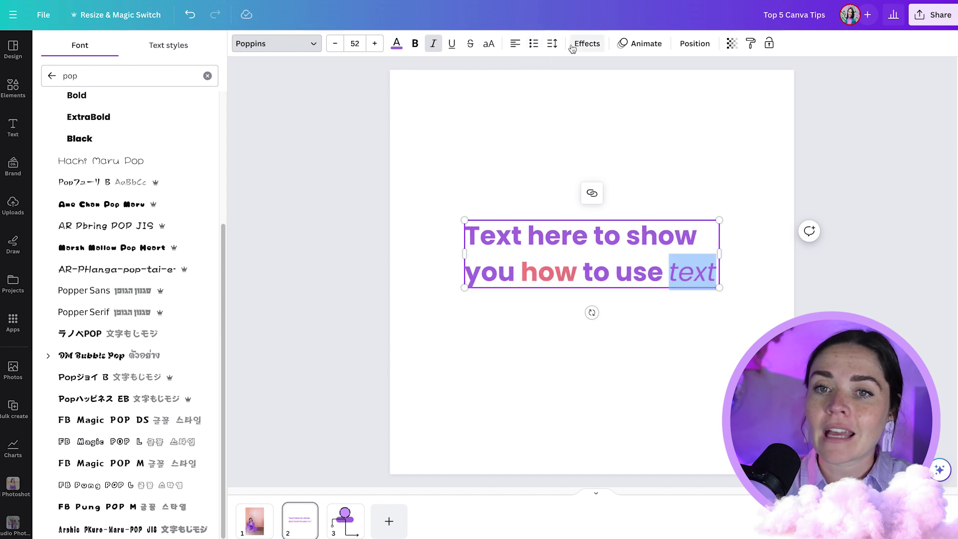
{"action": "left_click", "coordinate": [556, 48]}
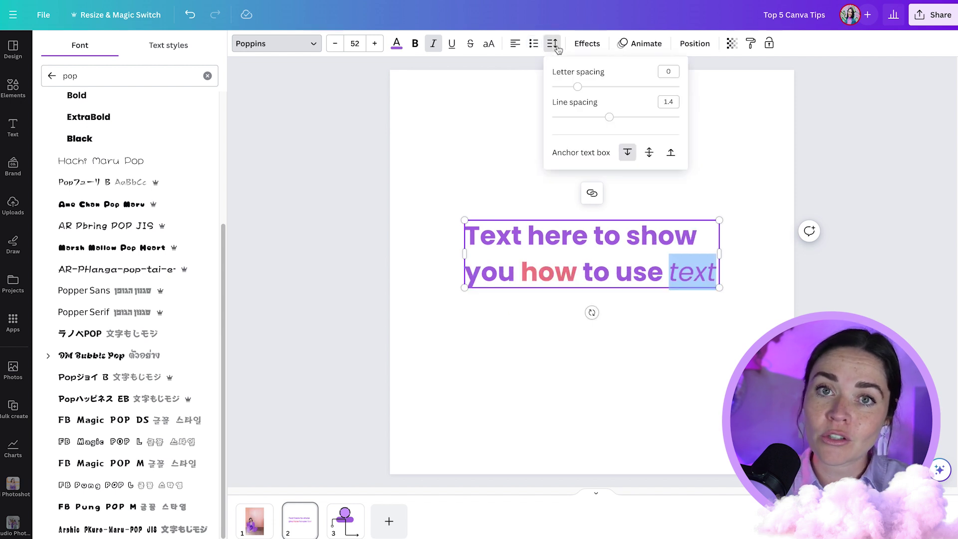
Narrow the purple heading's text box so the text wraps onto three lines
{"action": "left_click", "coordinate": [688, 268]}
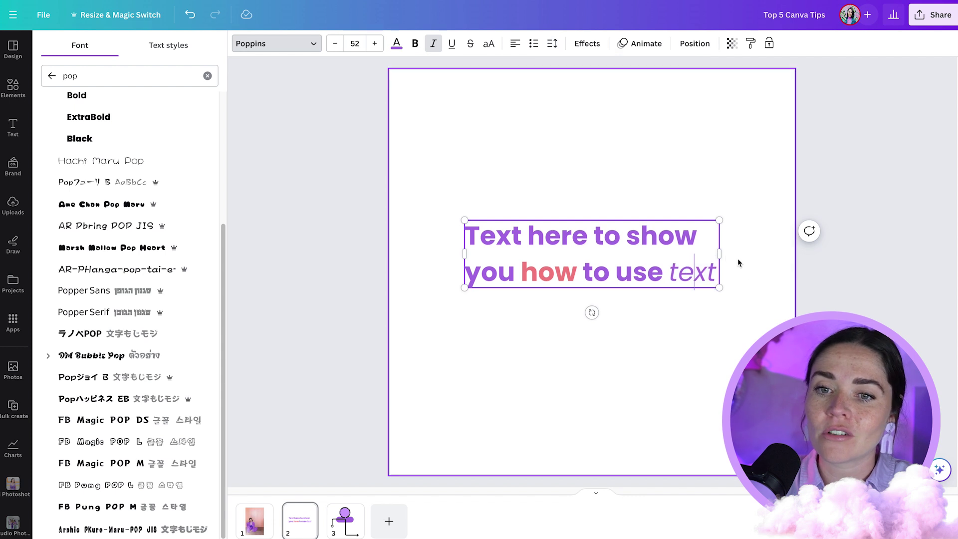
{"action": "left_click_drag", "start_coordinate": [720, 253], "coordinate": [663, 251]}
{"action": "left_click", "coordinate": [744, 272]}
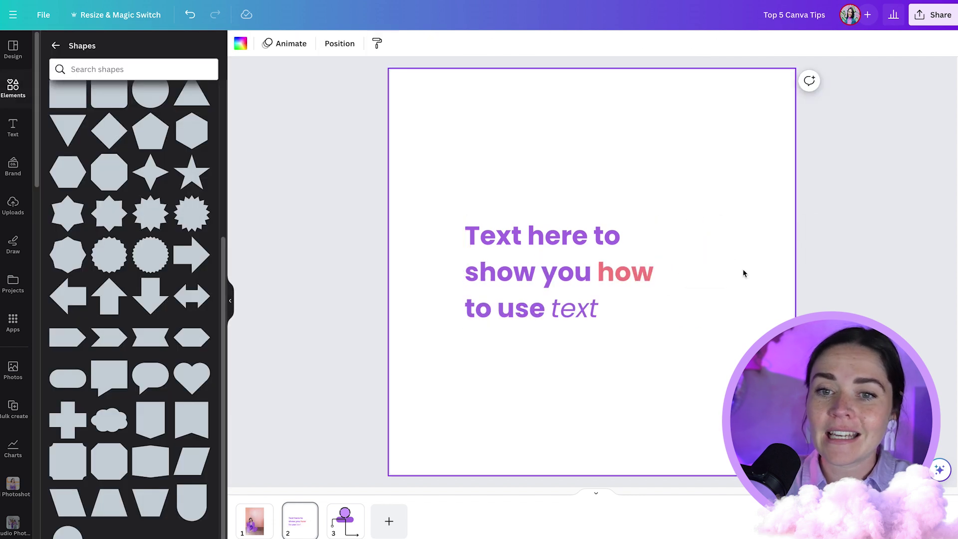
{"action": "left_click", "coordinate": [618, 297]}
Set the heading's line spacing to 1.22 and letter spacing to 311
{"action": "left_click", "coordinate": [556, 50]}
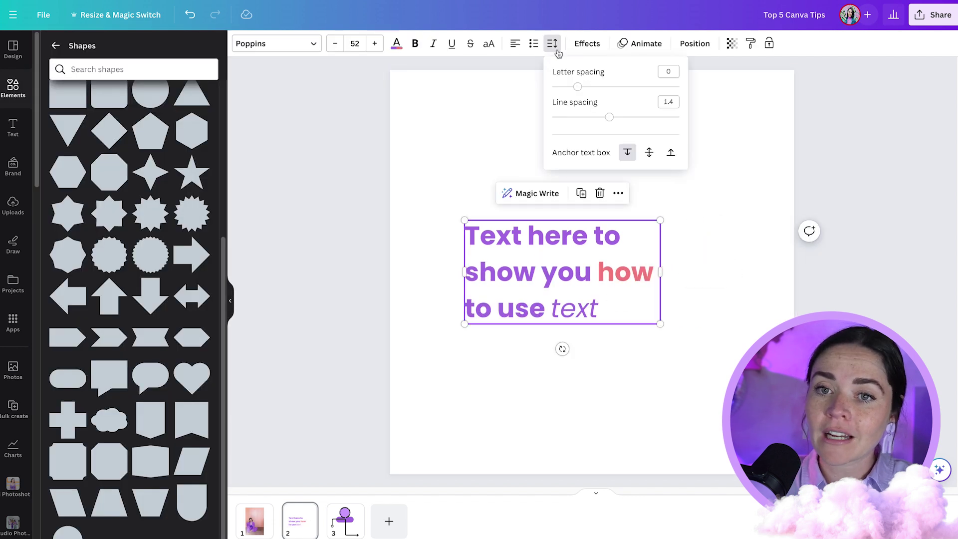
{"action": "left_click", "coordinate": [609, 118]}
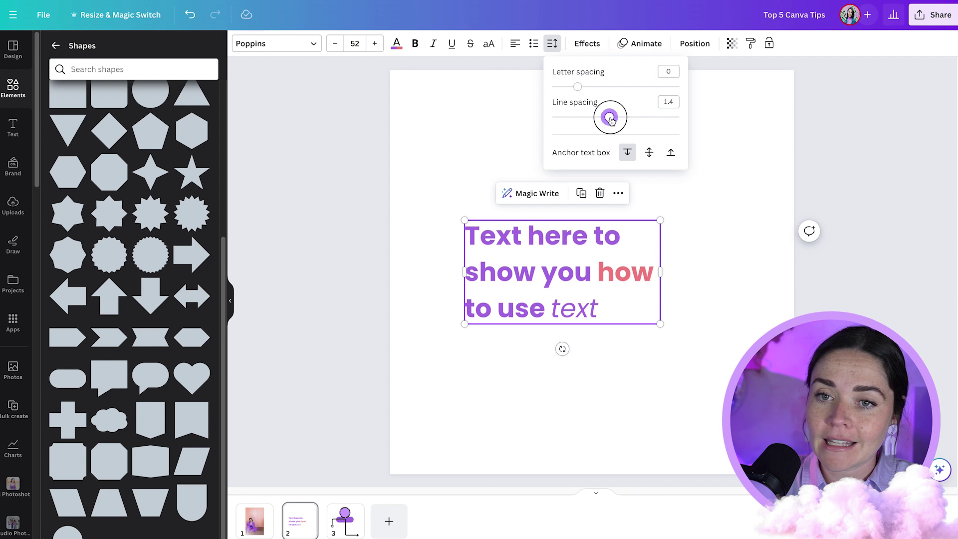
{"action": "left_click_drag", "start_coordinate": [610, 120], "coordinate": [597, 120]}
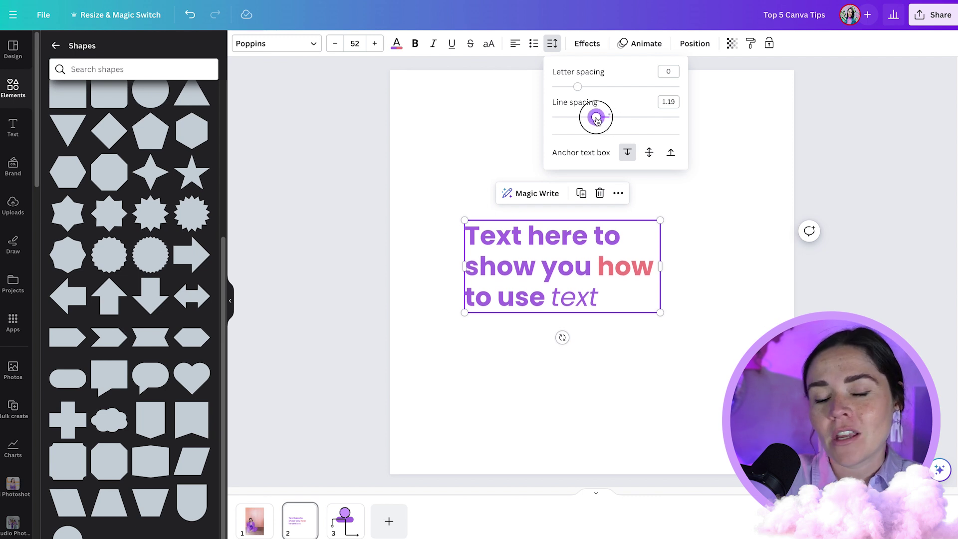
{"action": "left_click_drag", "start_coordinate": [597, 120], "coordinate": [575, 120]}
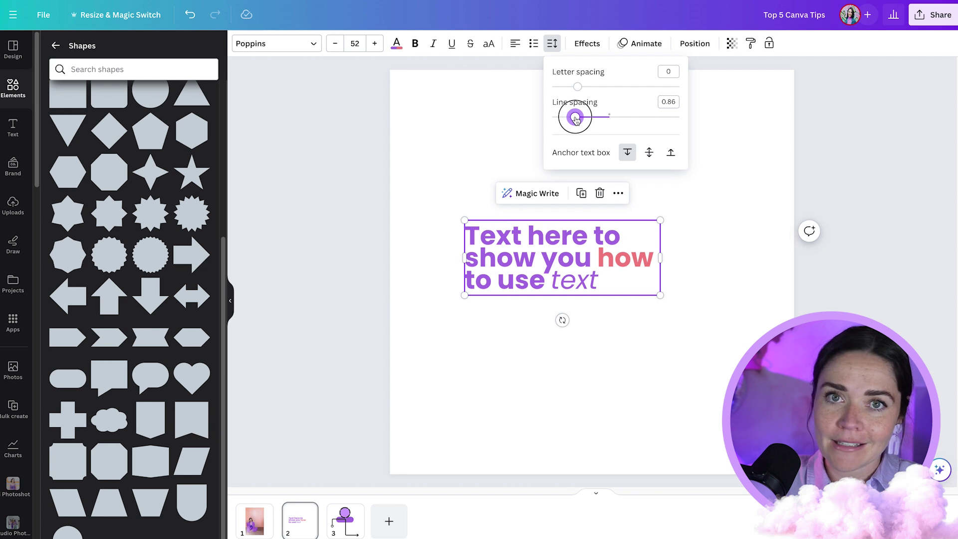
{"action": "left_click_drag", "start_coordinate": [576, 120], "coordinate": [598, 121]}
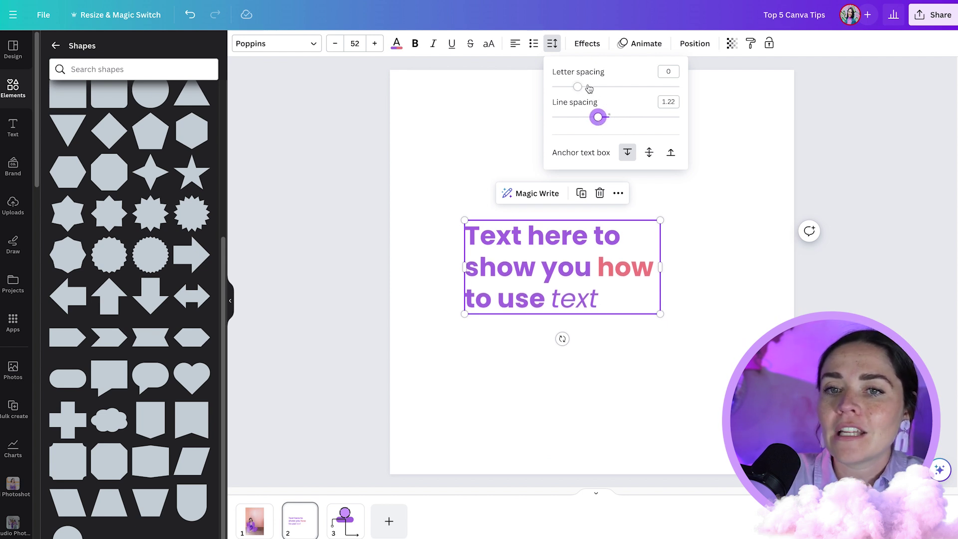
{"action": "left_click_drag", "start_coordinate": [581, 88], "coordinate": [618, 89]}
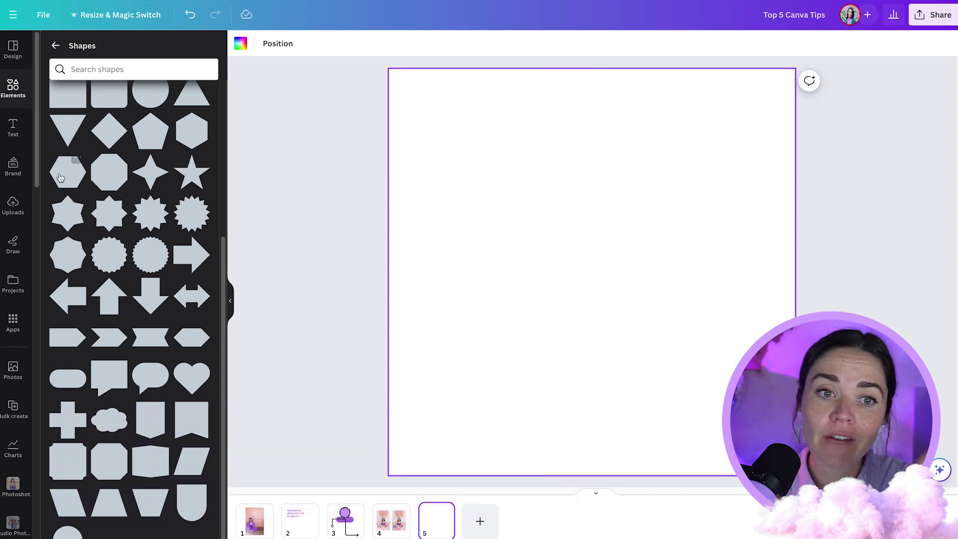
Open the Brand Kit showing saved logos, three colour palettes and heading, subheading and body fonts
{"action": "left_click", "coordinate": [11, 170]}
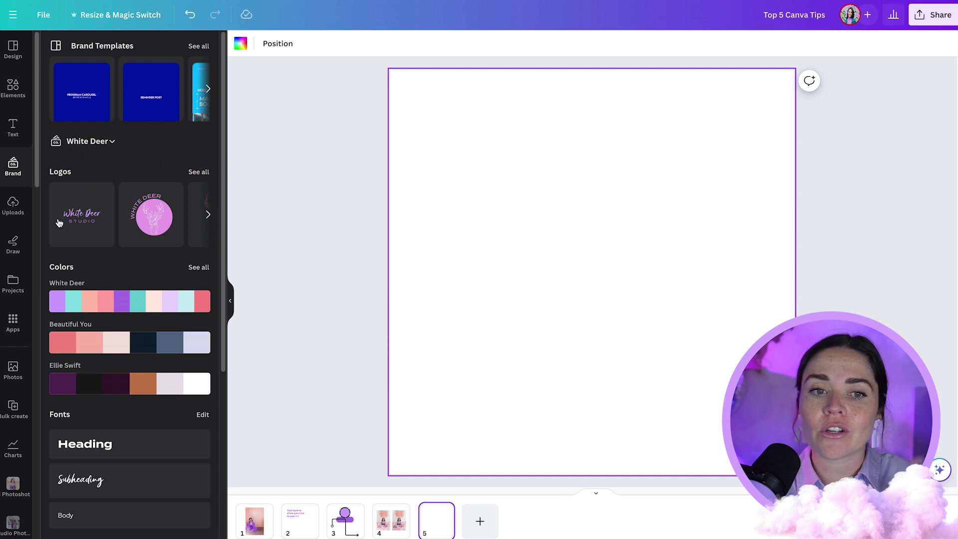
Open the White Deer Brand Elements folder in Projects and scroll through its images
{"action": "scroll", "coordinate": [124, 250], "scroll_direction": "down", "scroll_amount": 6}
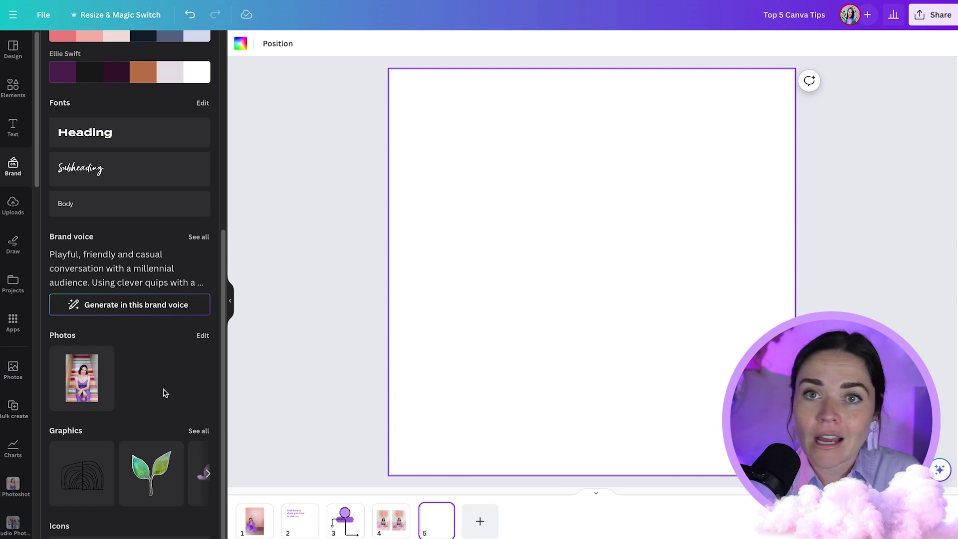
{"action": "left_click", "coordinate": [13, 282]}
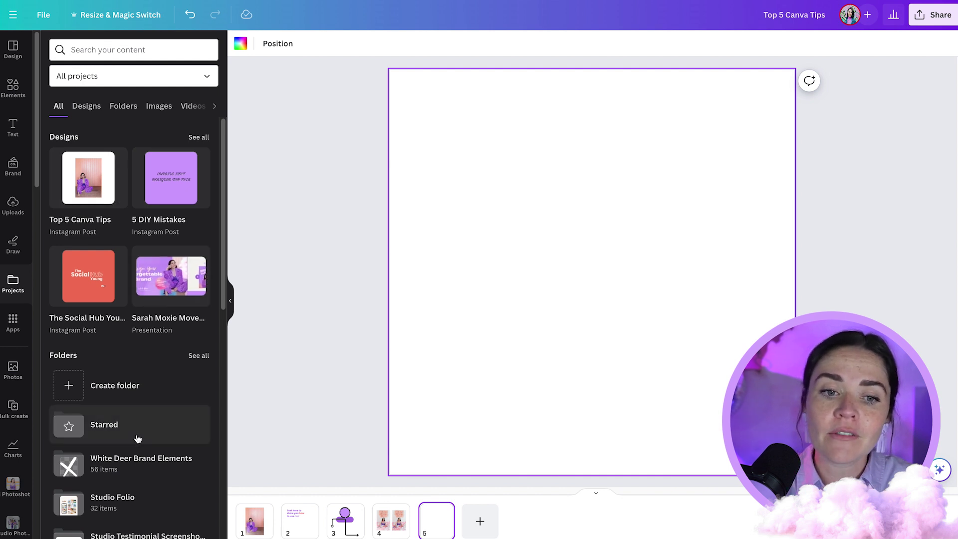
{"action": "left_click", "coordinate": [137, 462]}
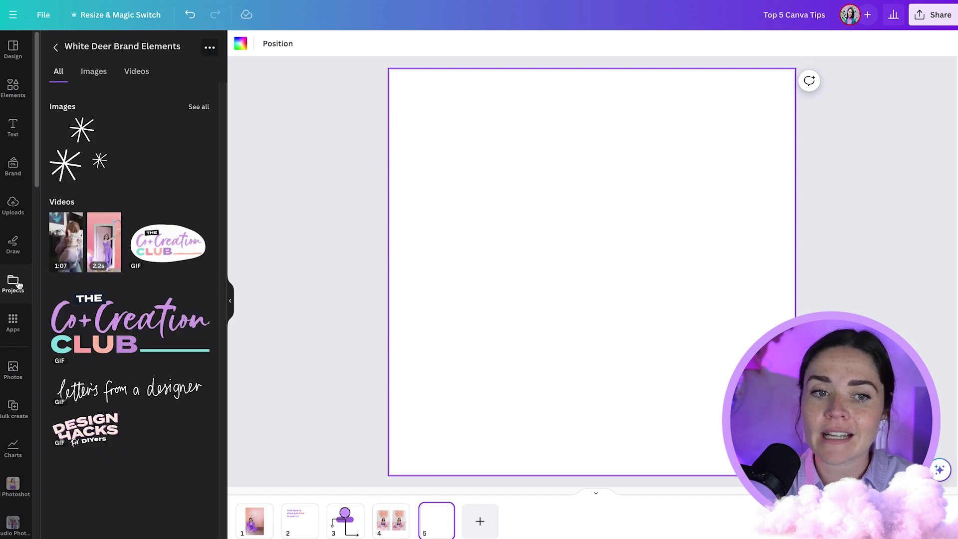
{"action": "scroll", "coordinate": [15, 288], "scroll_direction": "down", "scroll_amount": 5}
{"action": "scroll", "coordinate": [15, 288], "scroll_direction": "down", "scroll_amount": 6}
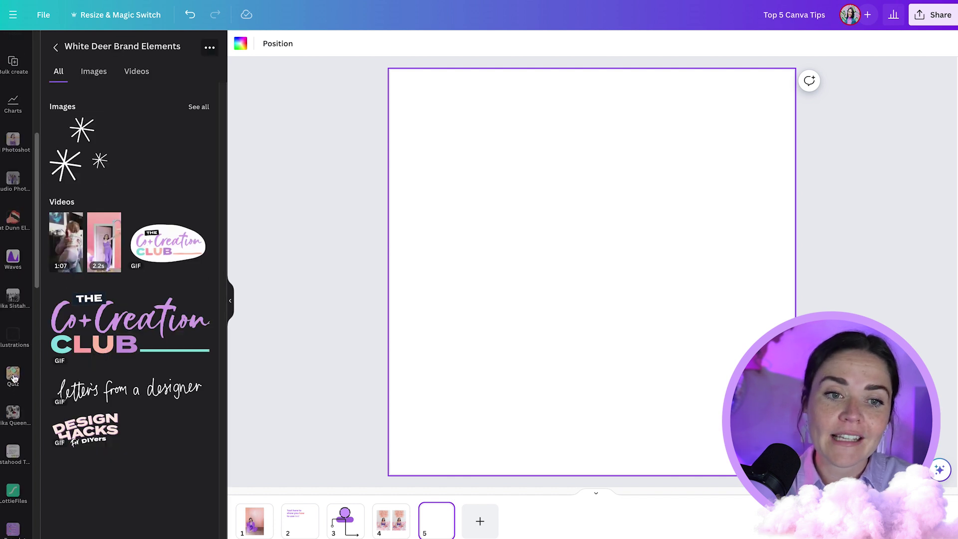
{"action": "scroll", "coordinate": [14, 423], "scroll_direction": "down", "scroll_amount": 4}
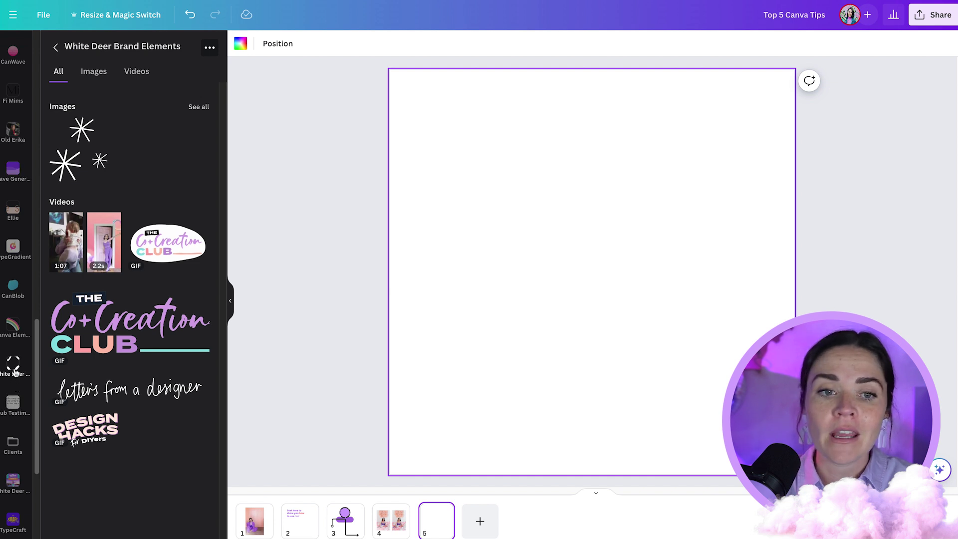
{"action": "left_click", "coordinate": [198, 107]}
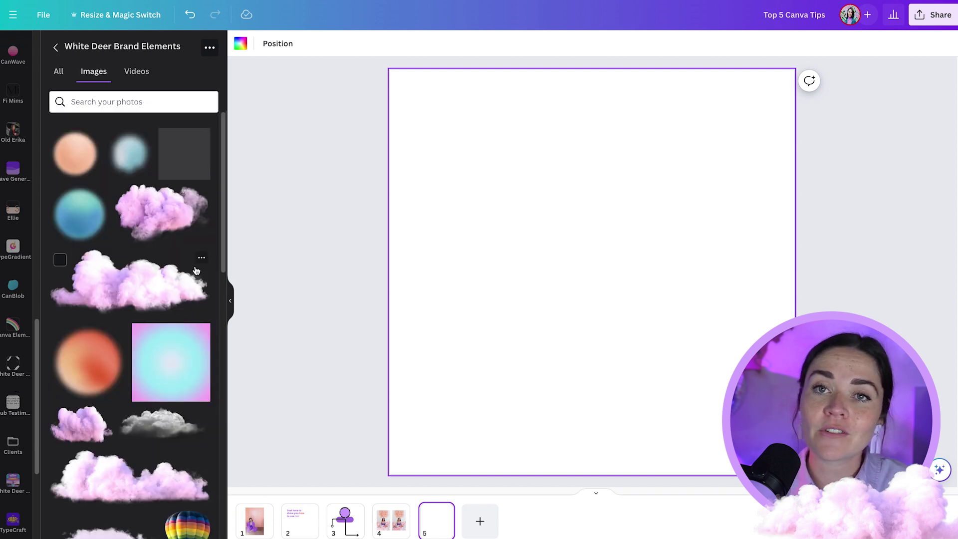
{"action": "scroll", "coordinate": [194, 270], "scroll_direction": "down", "scroll_amount": 9}
{"action": "scroll", "coordinate": [194, 270], "scroll_direction": "down", "scroll_amount": 6}
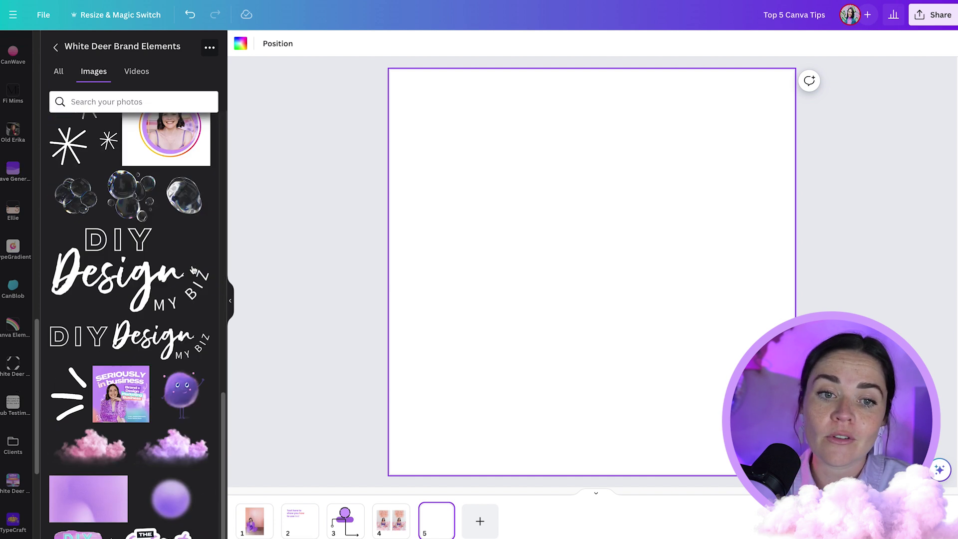
{"action": "scroll", "coordinate": [194, 270], "scroll_direction": "down", "scroll_amount": 10}
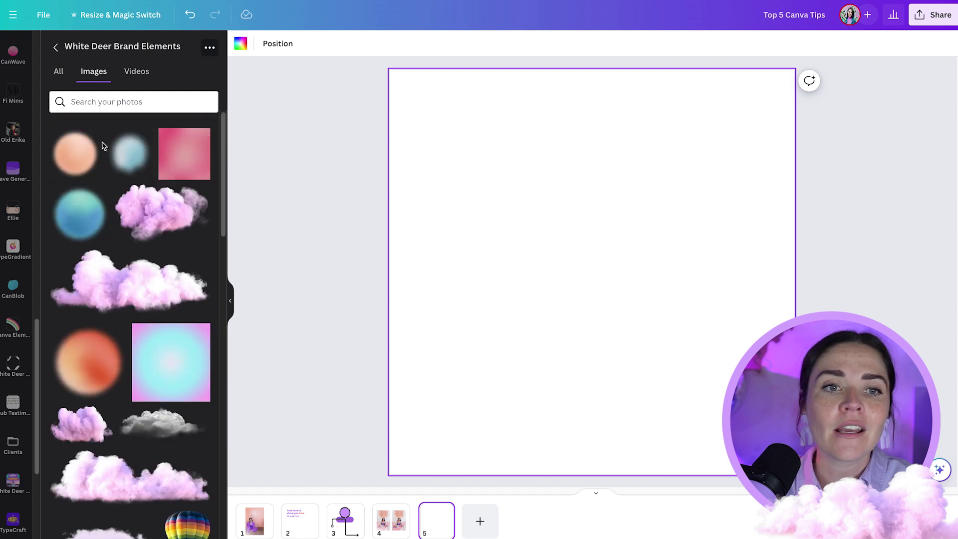
{"action": "scroll", "coordinate": [15, 149], "scroll_direction": "up", "scroll_amount": 8}
Search elements for 'organic shape' and place the green blob in the top-left corner
{"action": "left_click", "coordinate": [14, 90]}
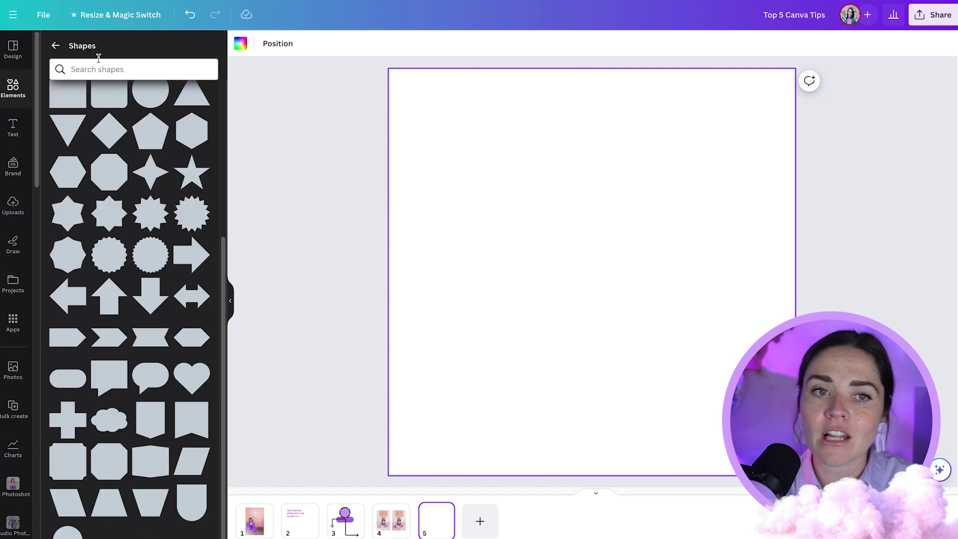
{"action": "left_click", "coordinate": [56, 41]}
{"action": "left_click", "coordinate": [81, 50]}
{"action": "type", "text": "organic shape"}
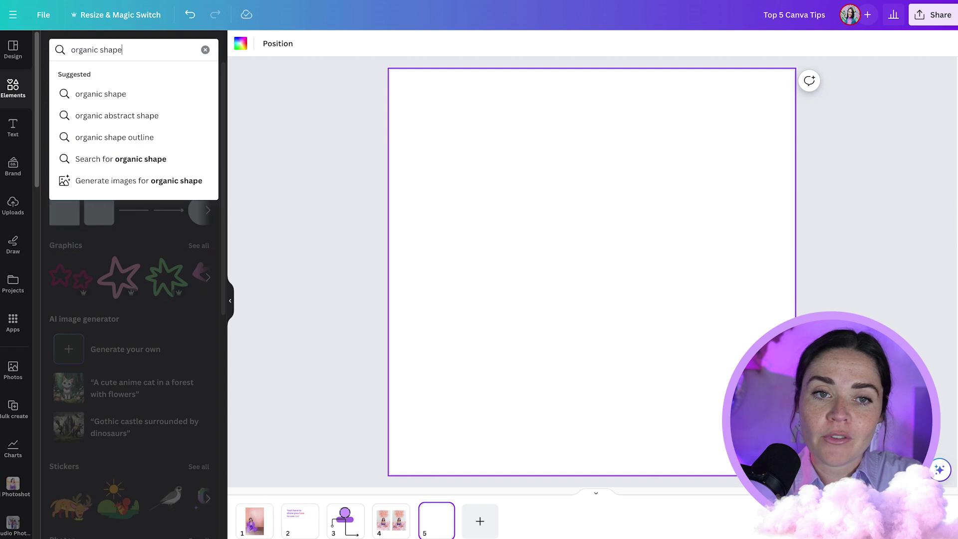
{"action": "key", "text": "Return"}
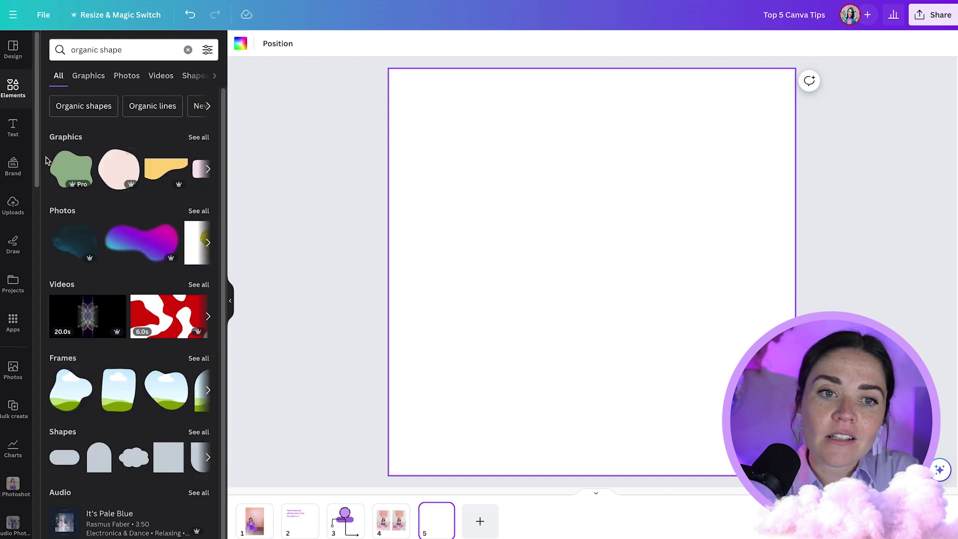
{"action": "left_click", "coordinate": [68, 168]}
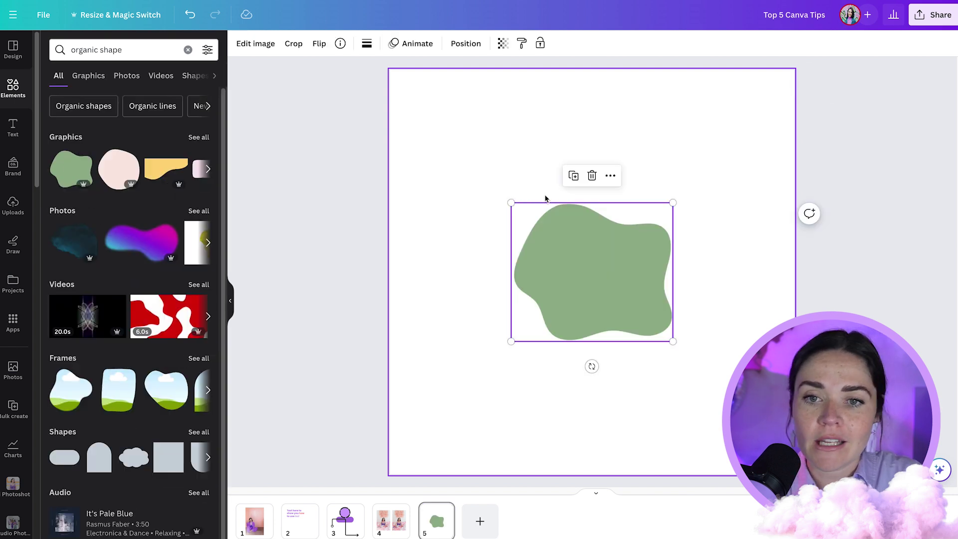
{"action": "left_click_drag", "start_coordinate": [545, 205], "coordinate": [584, 258]}
{"action": "left_click_drag", "start_coordinate": [455, 156], "coordinate": [415, 113]}
Add the yellow organic shape, flip it upside down and enlarge it across the bottom
{"action": "left_click", "coordinate": [168, 167]}
{"action": "left_click_drag", "start_coordinate": [592, 336], "coordinate": [587, 150]}
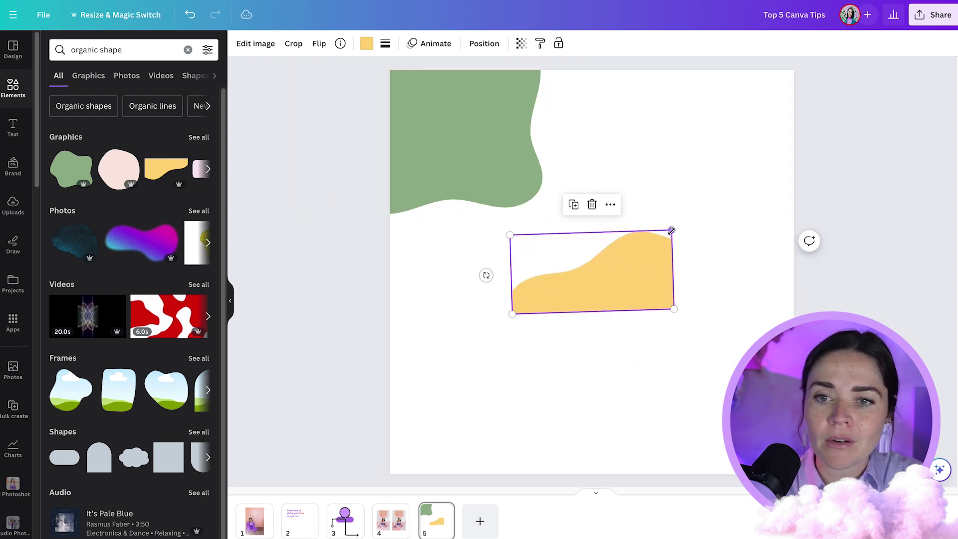
{"action": "left_click_drag", "start_coordinate": [672, 230], "coordinate": [903, 106]}
{"action": "left_click_drag", "start_coordinate": [766, 244], "coordinate": [657, 412]}
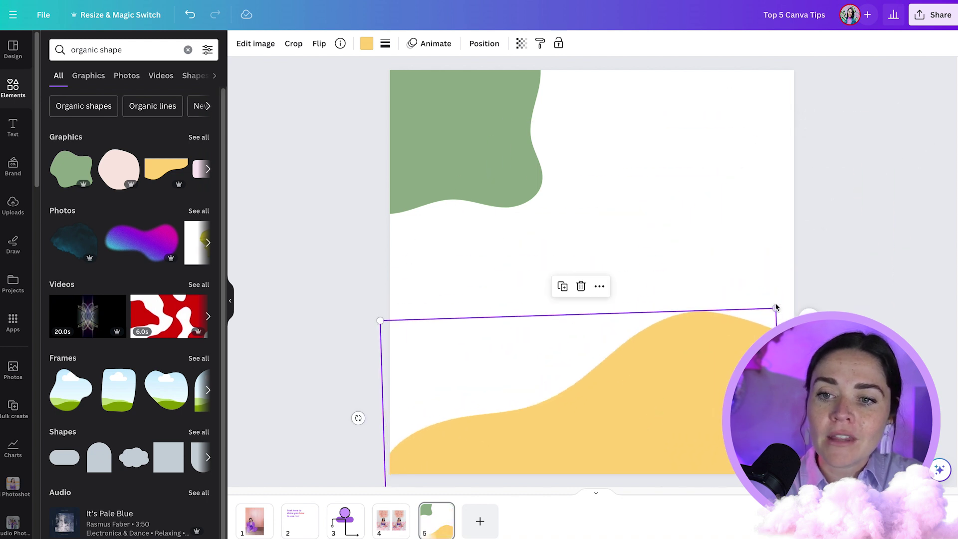
{"action": "left_click", "coordinate": [813, 280]}
{"action": "left_click", "coordinate": [778, 310]}
{"action": "left_click_drag", "start_coordinate": [777, 308], "coordinate": [808, 283]}
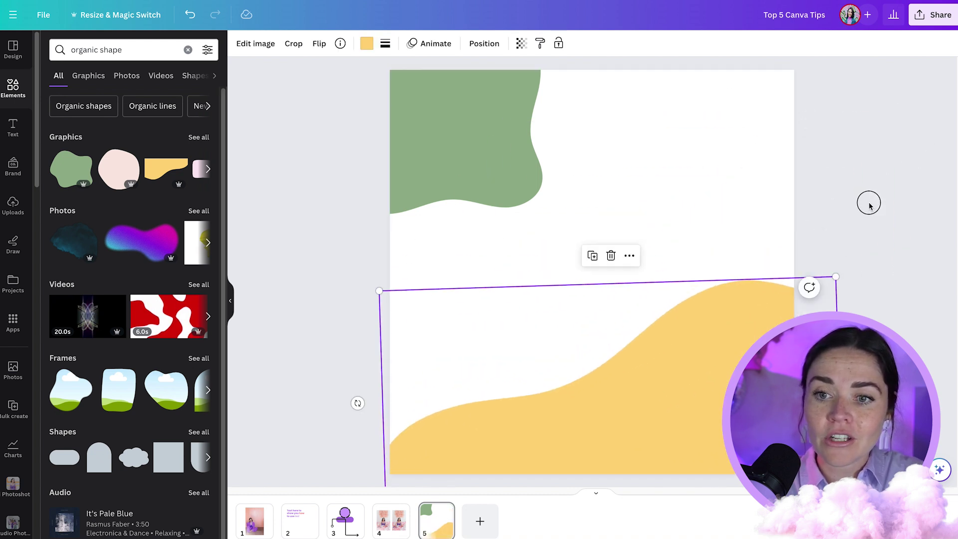
{"action": "left_click", "coordinate": [867, 204]}
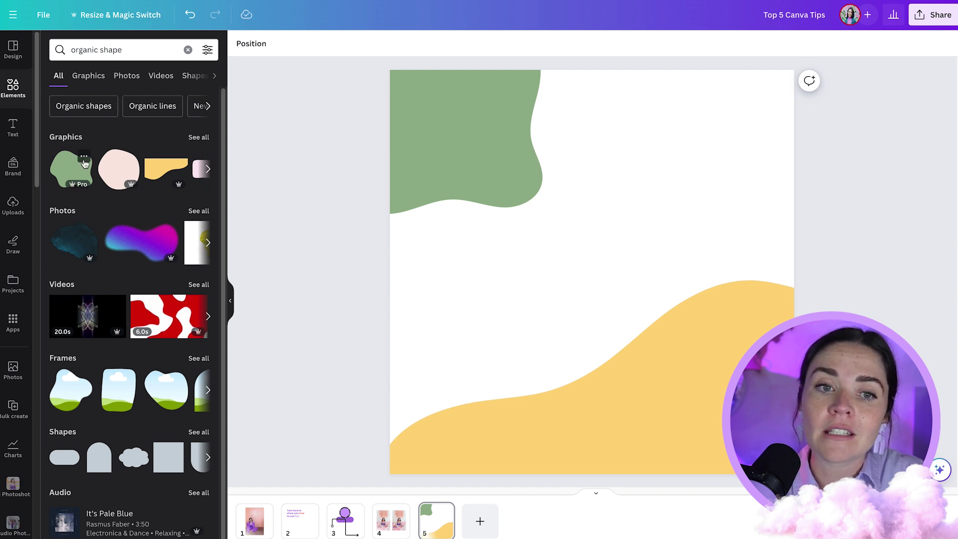
View the green blob's details and begin saving it to a new folder named 'Organ'
{"action": "left_click", "coordinate": [84, 157]}
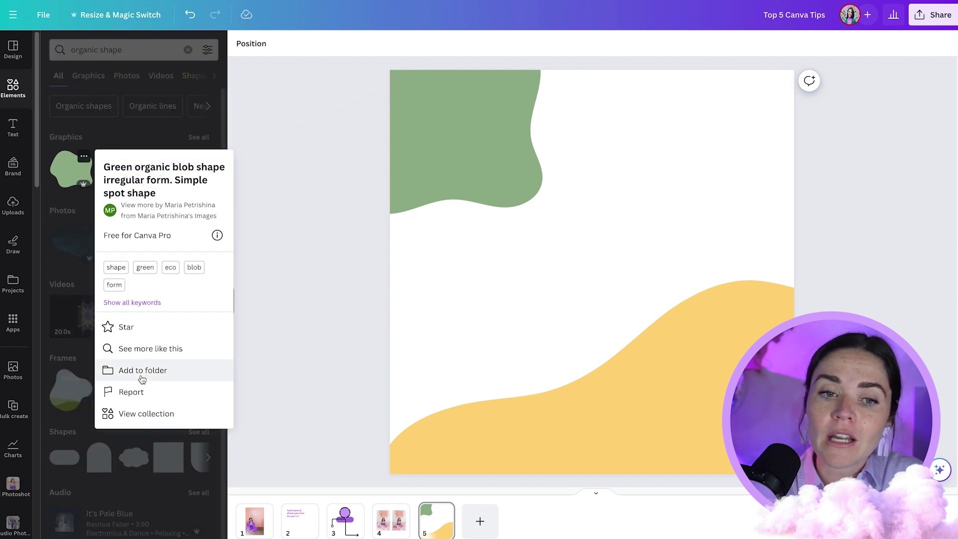
{"action": "left_click", "coordinate": [176, 374]}
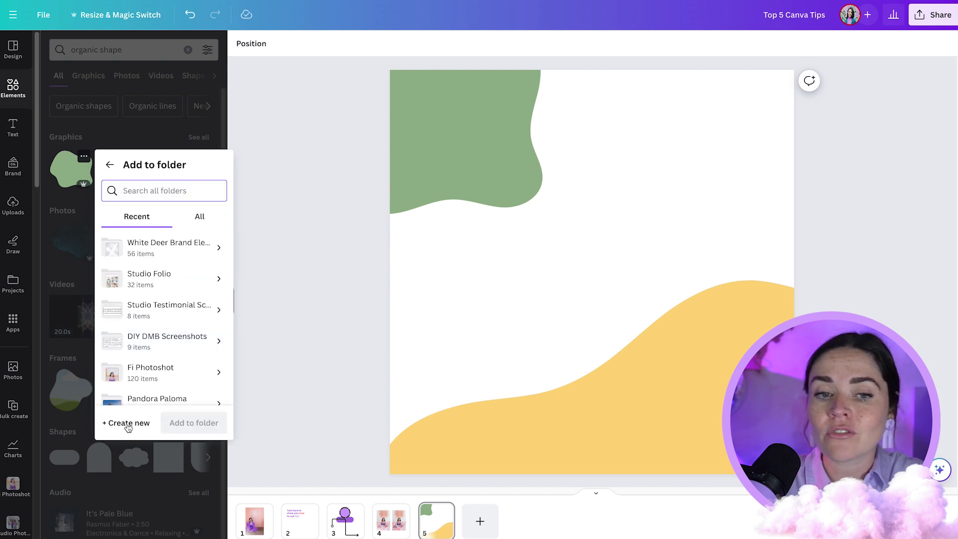
{"action": "left_click", "coordinate": [128, 424]}
{"action": "type", "text": "Organic"}
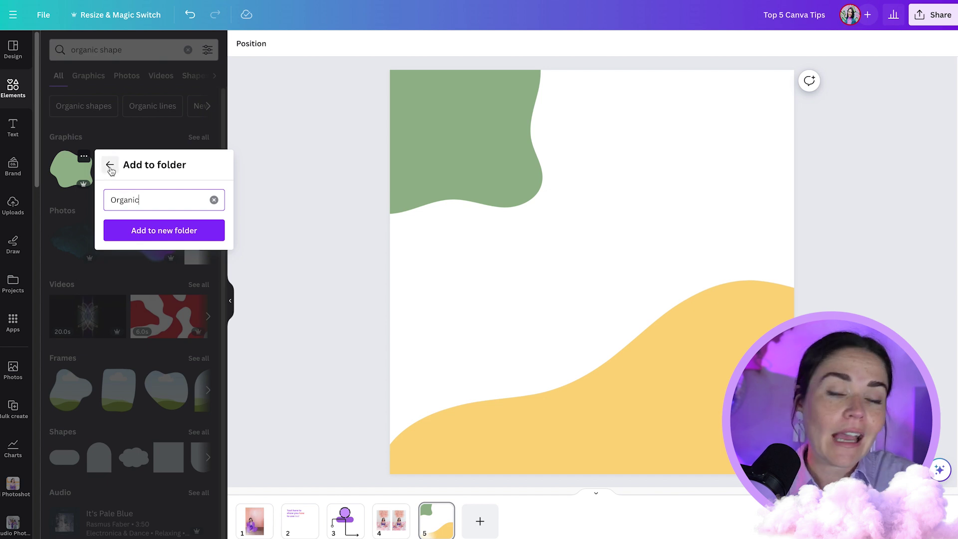
{"action": "left_click", "coordinate": [110, 167]}
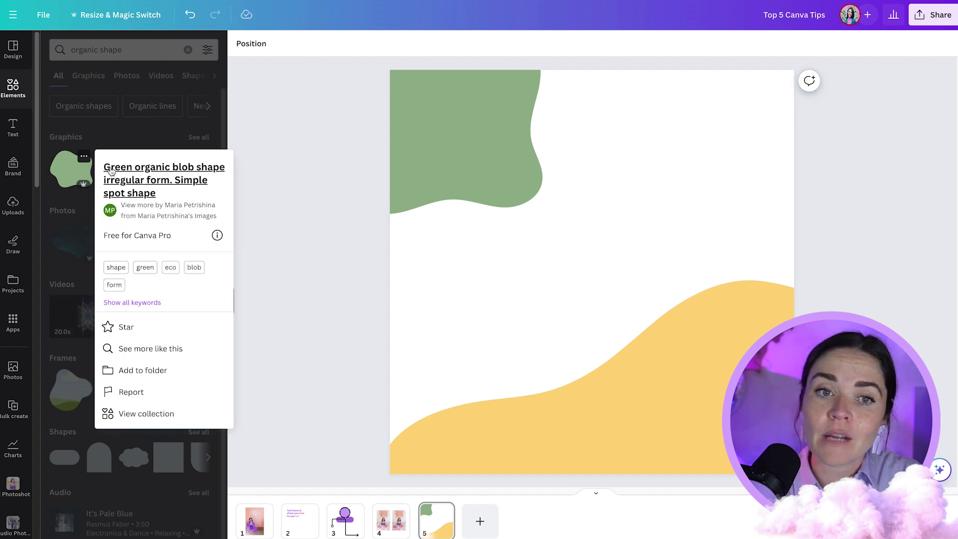
Show Magic recommendations similar to the green blob and scroll to page 4's twin photos
{"action": "left_click", "coordinate": [178, 352]}
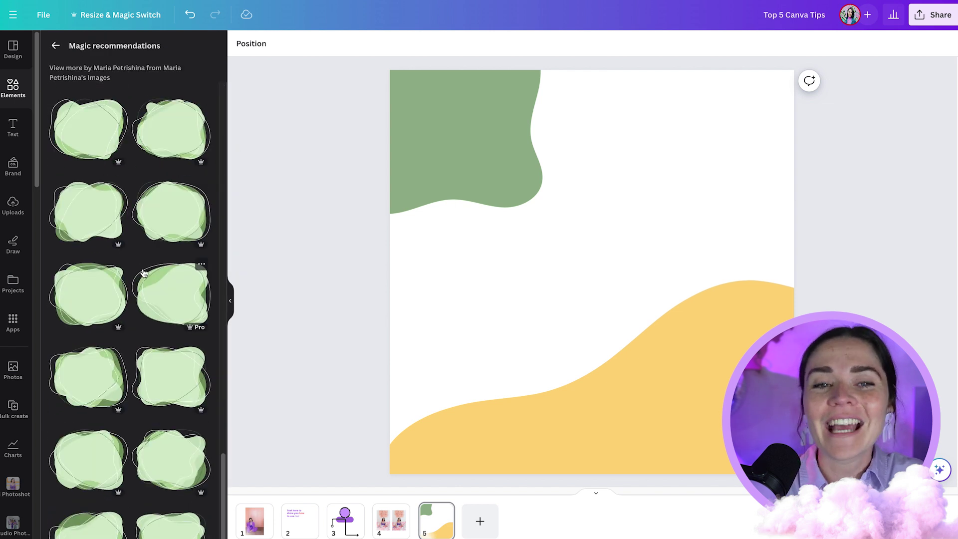
{"action": "mouse_move", "coordinate": [143, 273]}
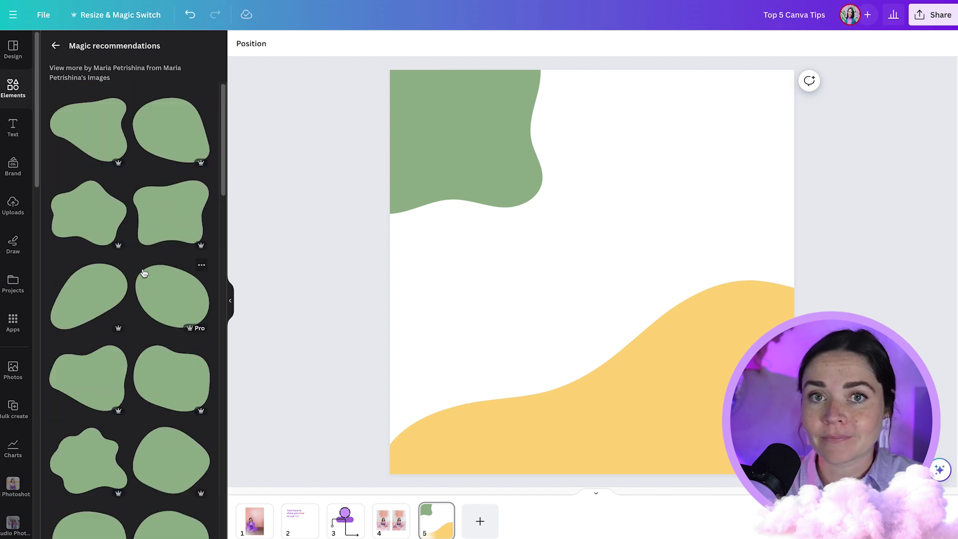
{"action": "scroll", "coordinate": [327, 312], "scroll_direction": "up", "scroll_amount": 3}
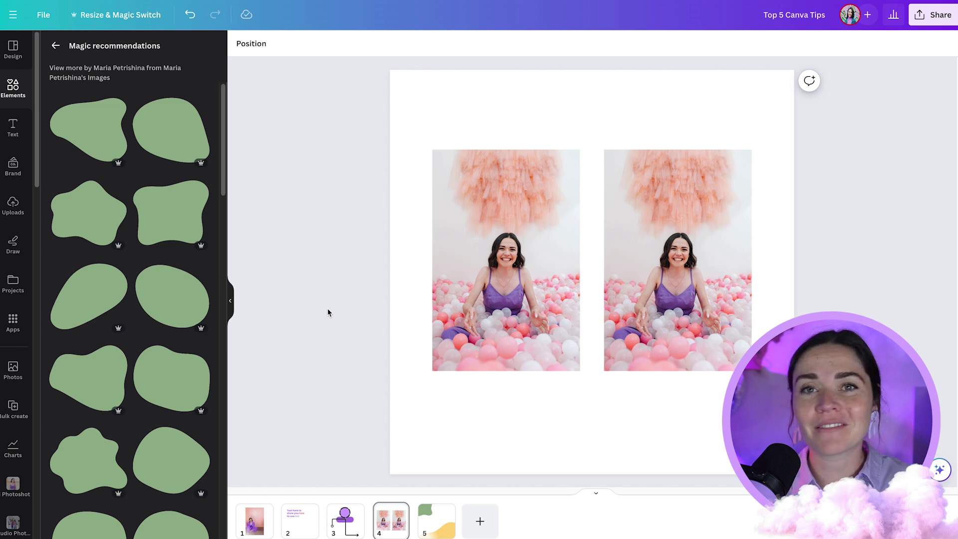
Give the left photo a drop shadow with blur 78 and intensity 22
{"action": "left_click", "coordinate": [551, 190]}
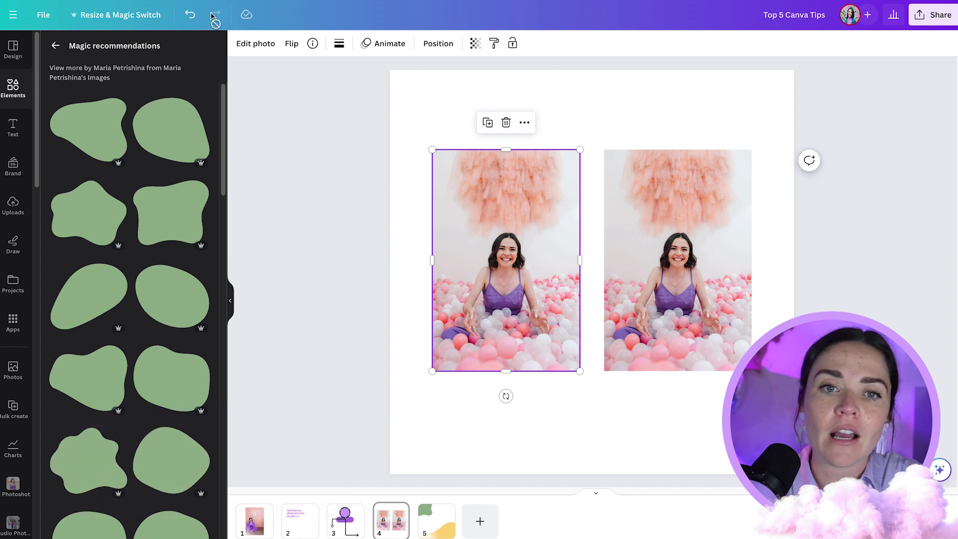
{"action": "left_click", "coordinate": [256, 45]}
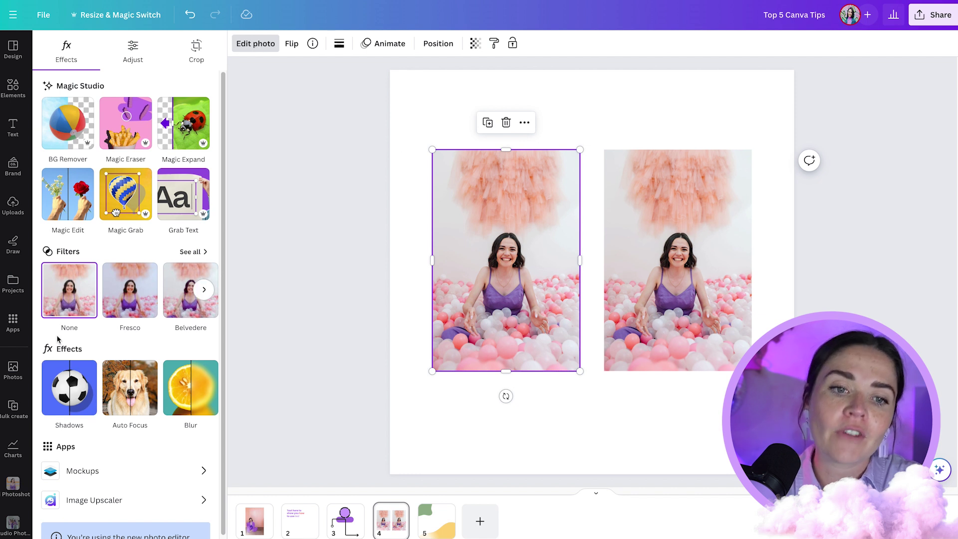
{"action": "left_click", "coordinate": [77, 377]}
{"action": "left_click", "coordinate": [139, 187]}
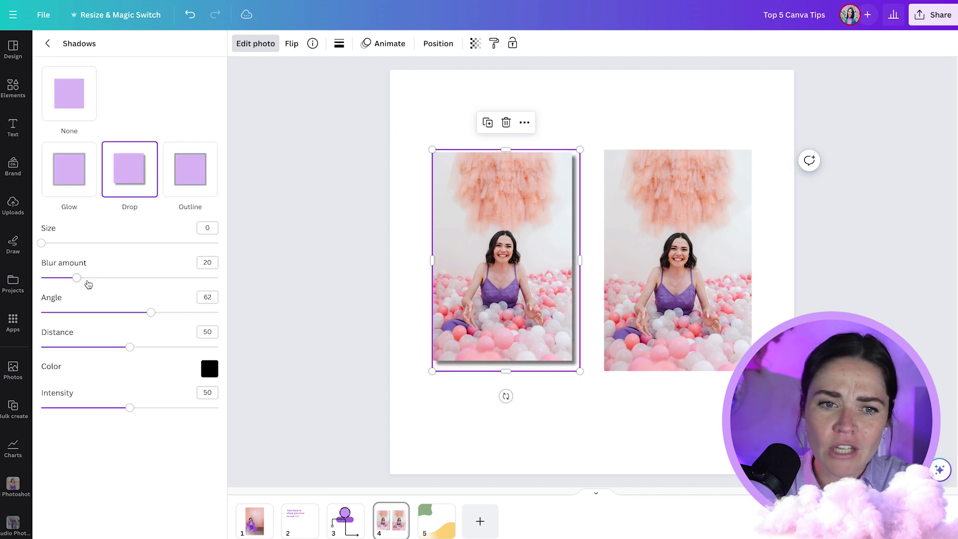
{"action": "left_click_drag", "start_coordinate": [77, 278], "coordinate": [181, 279]}
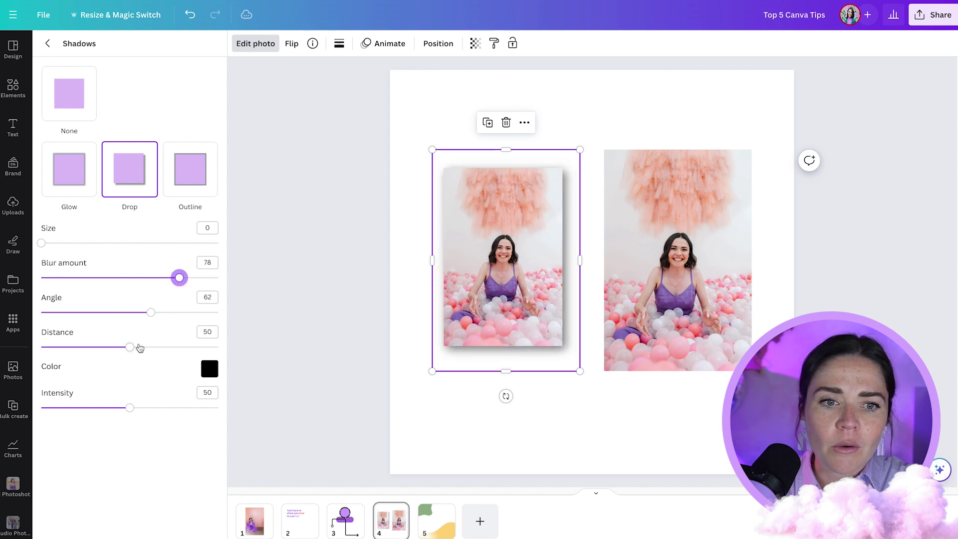
{"action": "left_click_drag", "start_coordinate": [129, 408], "coordinate": [80, 408]}
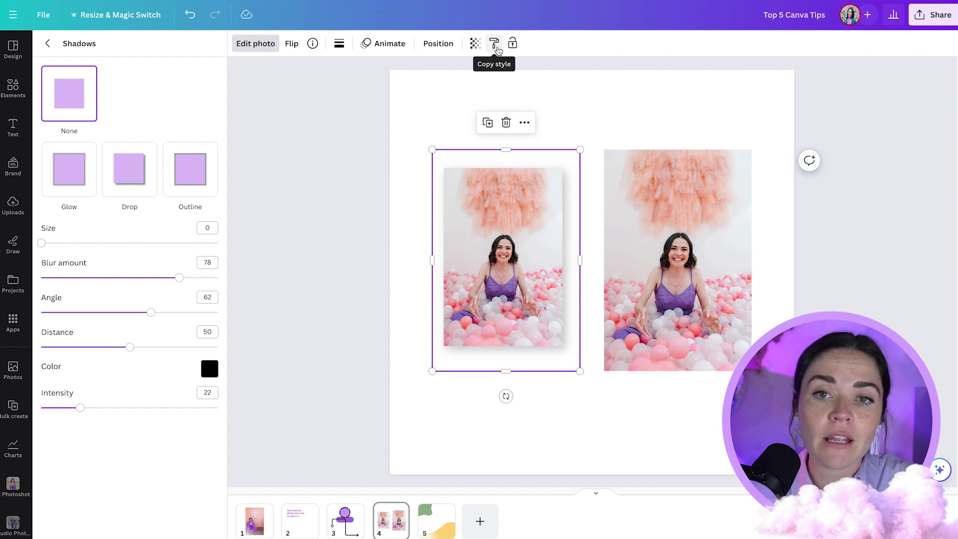
Copy the left photo's shadow style onto the right photo
{"action": "left_click", "coordinate": [495, 45]}
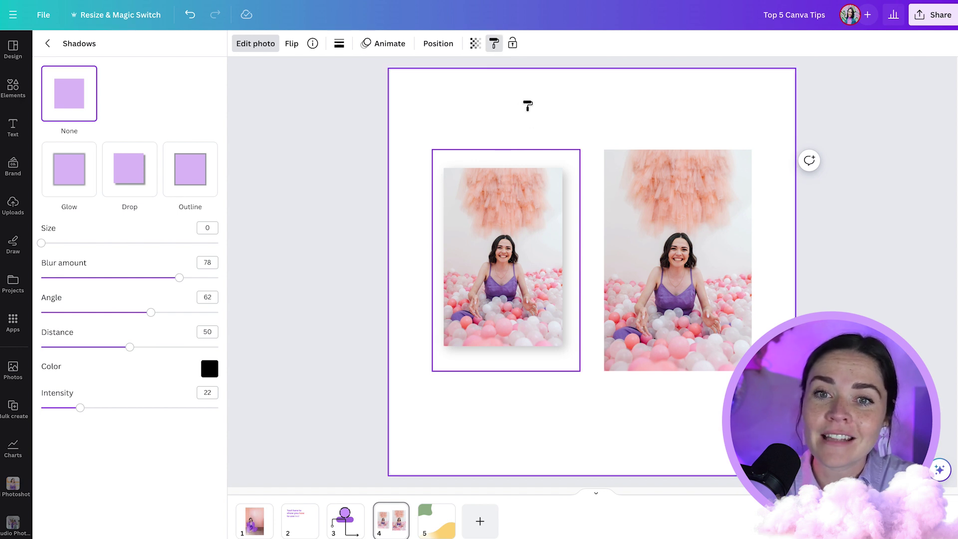
{"action": "left_click", "coordinate": [682, 186]}
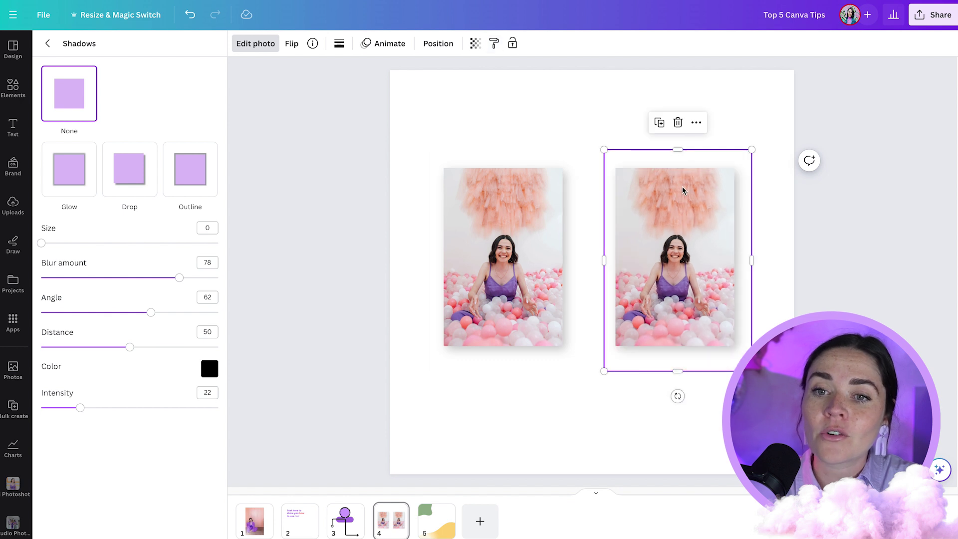
{"action": "left_click", "coordinate": [839, 278]}
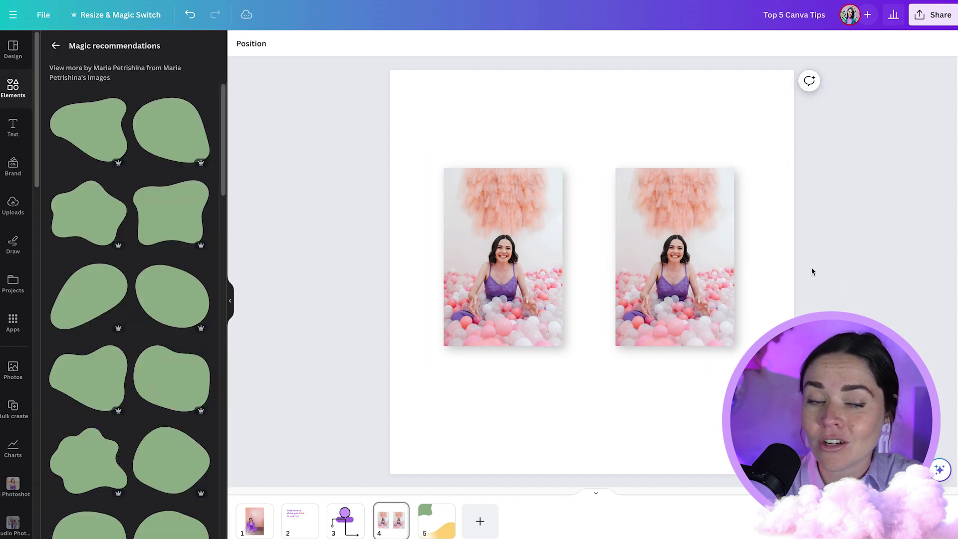
Add two recommended green blobs and place one above each photo
{"action": "left_click", "coordinate": [100, 133]}
{"action": "left_click", "coordinate": [165, 165]}
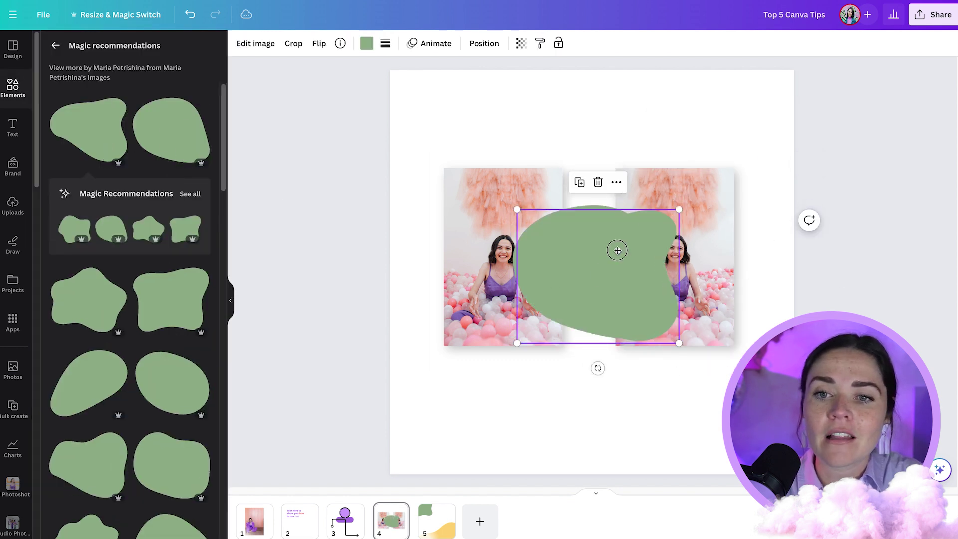
{"action": "left_click_drag", "start_coordinate": [615, 250], "coordinate": [667, 139]}
{"action": "left_click_drag", "start_coordinate": [605, 280], "coordinate": [494, 165]}
Colour one blob White Deer teal and copy that style onto the other blob
{"action": "left_click", "coordinate": [367, 43]}
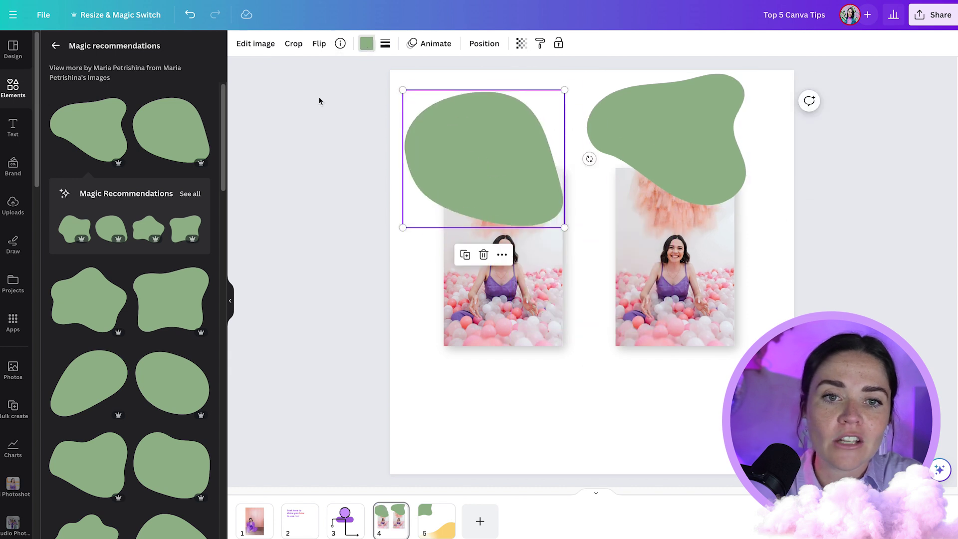
{"action": "left_click", "coordinate": [199, 220]}
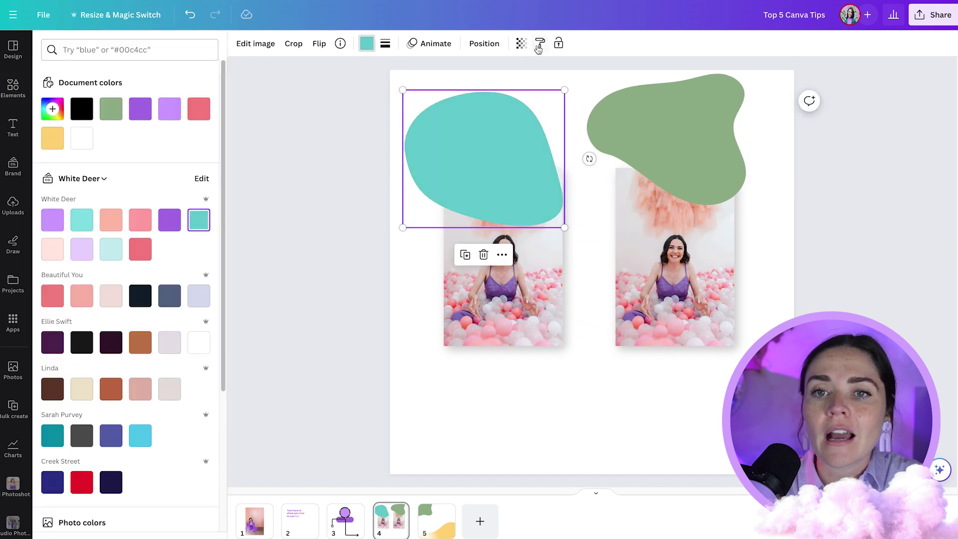
{"action": "left_click", "coordinate": [540, 44]}
{"action": "left_click", "coordinate": [686, 121]}
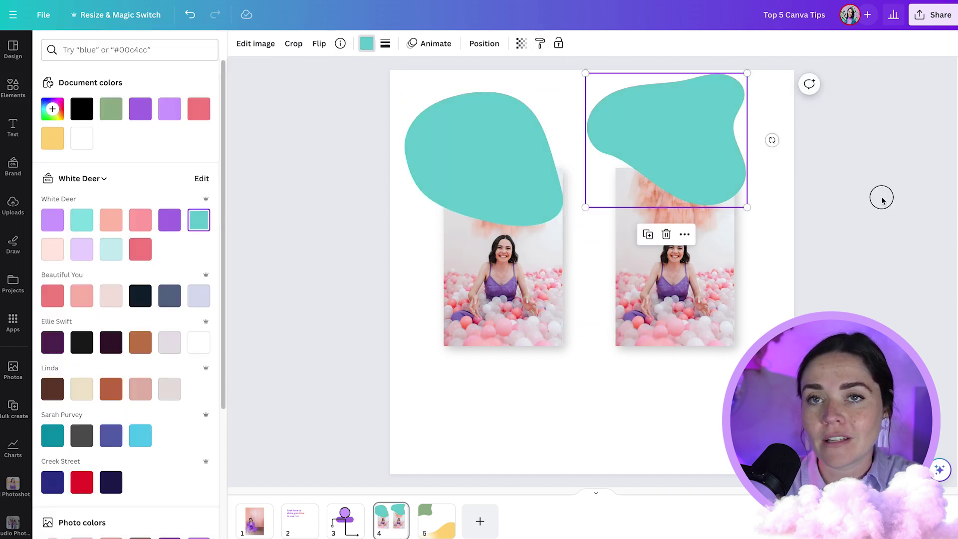
{"action": "key", "text": "Escape"}
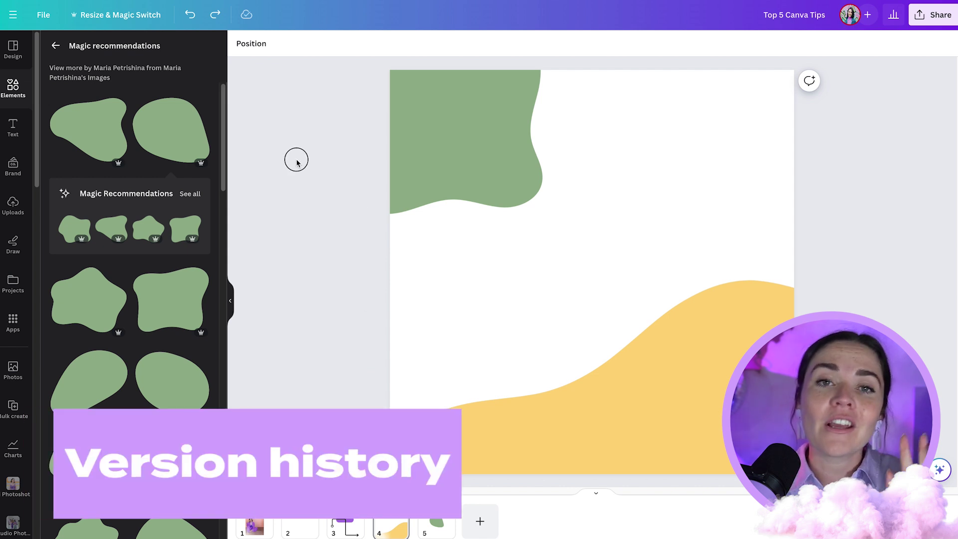
Restore the 'Autosaved 14 minutes ago' version from the File menu's version history
{"action": "left_click", "coordinate": [48, 20]}
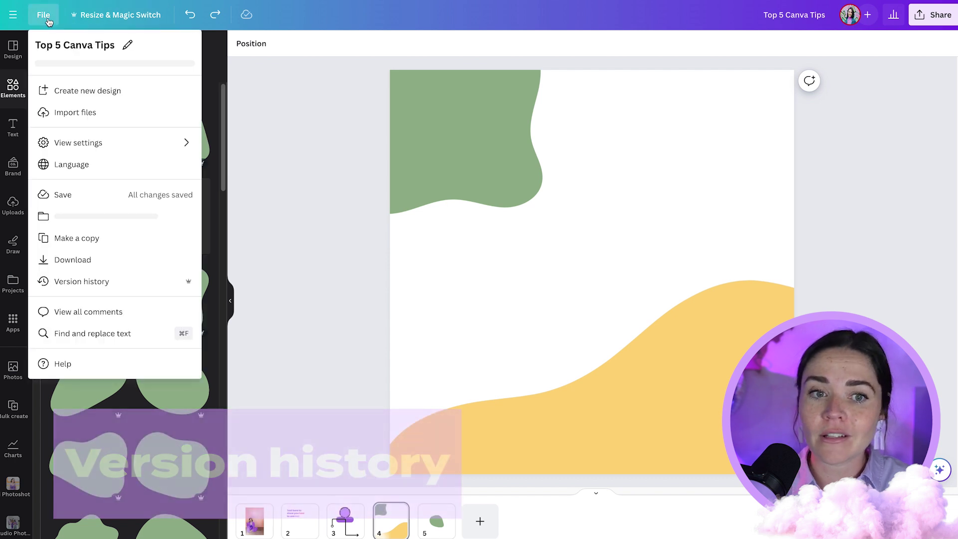
{"action": "left_click", "coordinate": [101, 288]}
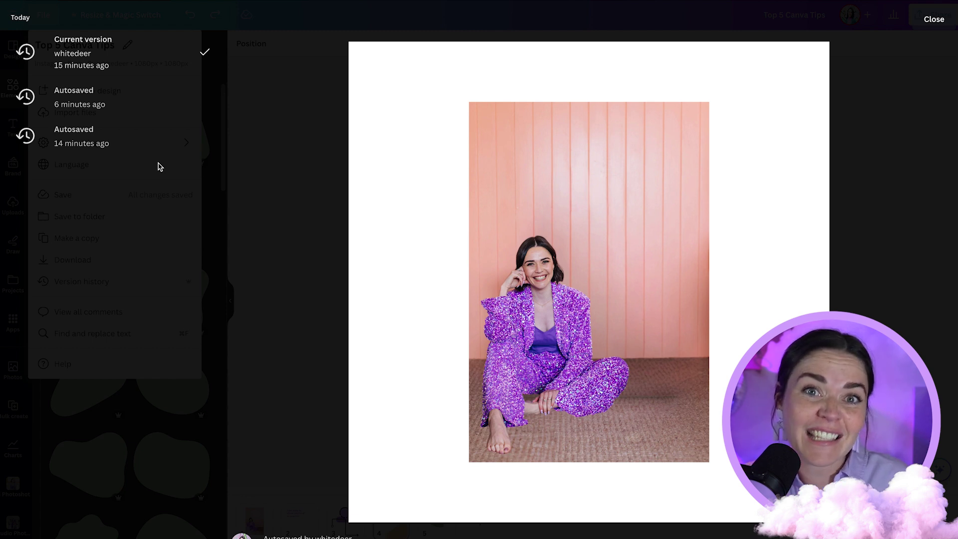
{"action": "left_click", "coordinate": [90, 144]}
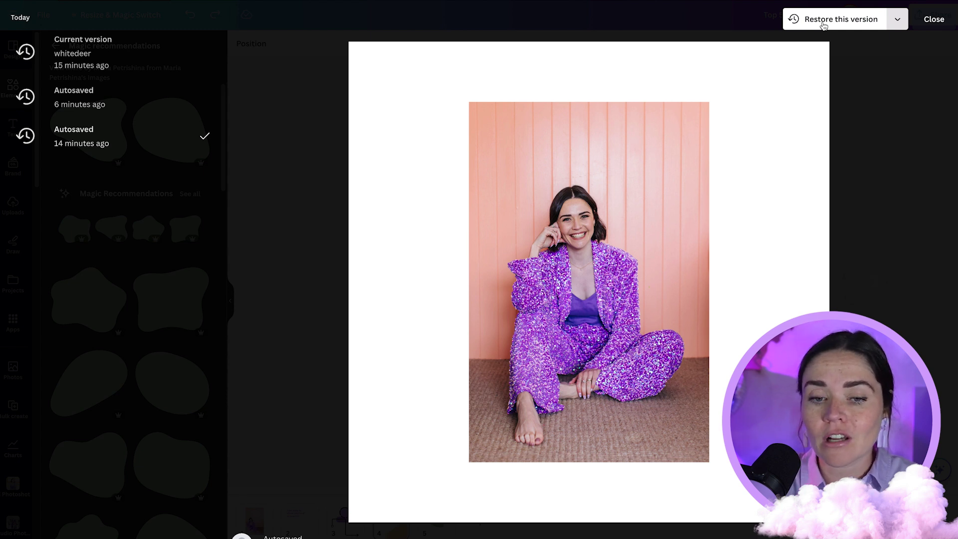
{"action": "left_click", "coordinate": [898, 20]}
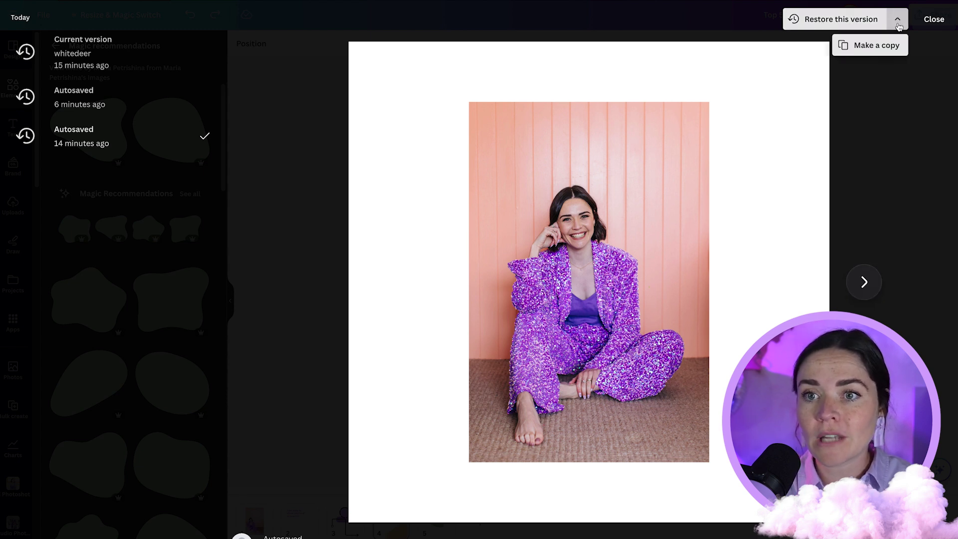
{"action": "left_click", "coordinate": [876, 50]}
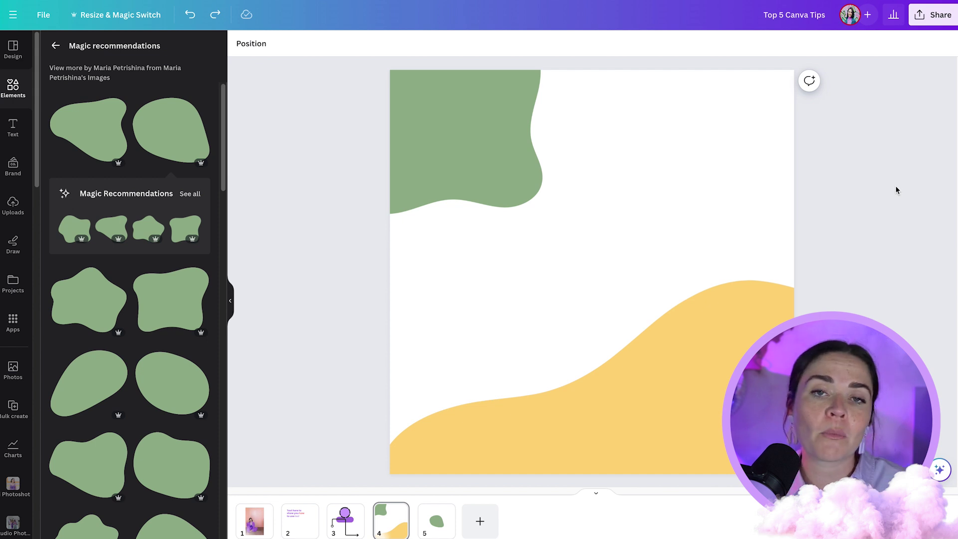
Open the photo editor for the purple sequin suit portrait on page 1
{"action": "left_click", "coordinate": [256, 520]}
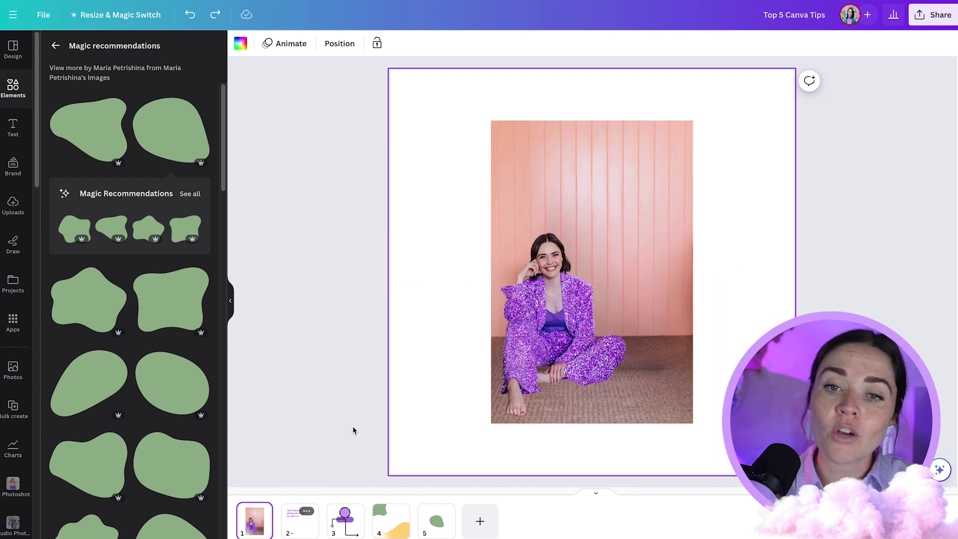
{"action": "left_click", "coordinate": [540, 183]}
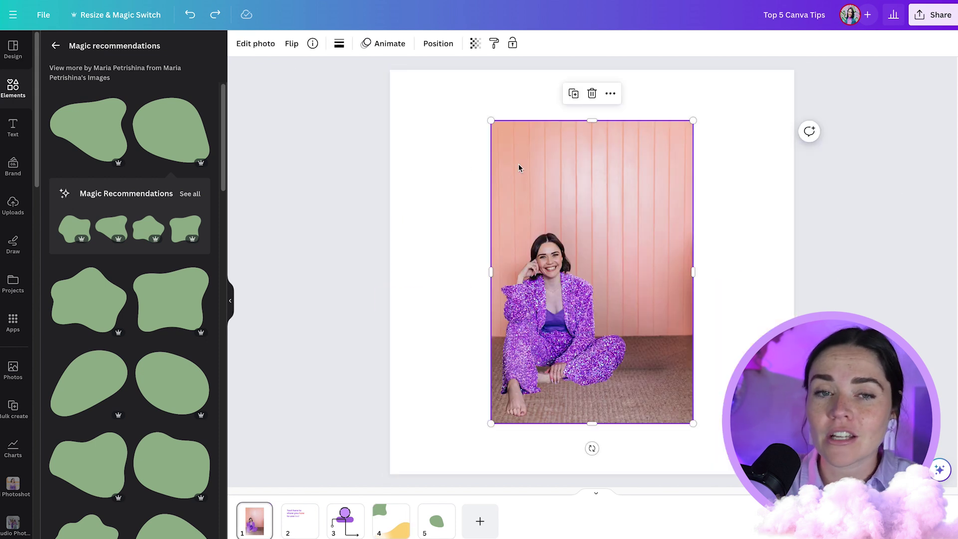
{"action": "left_click", "coordinate": [257, 45]}
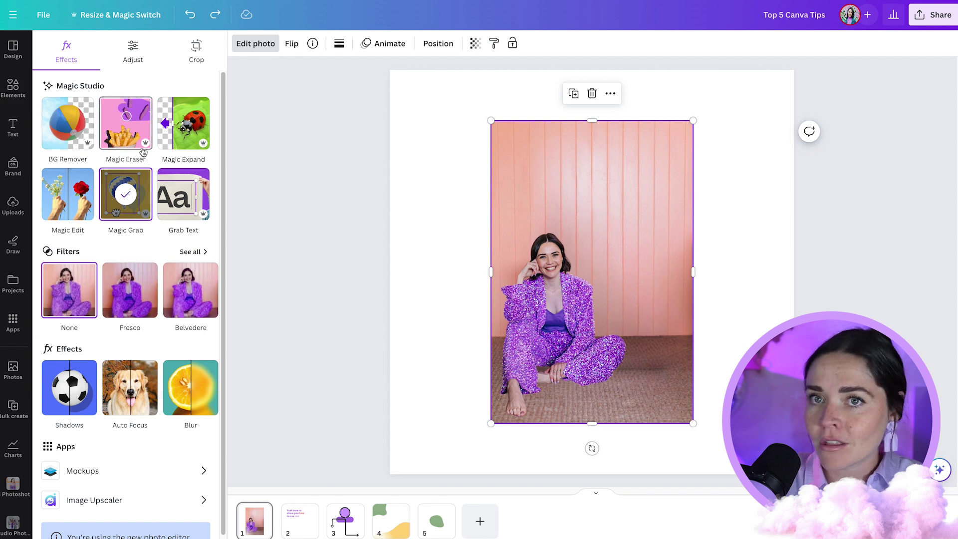